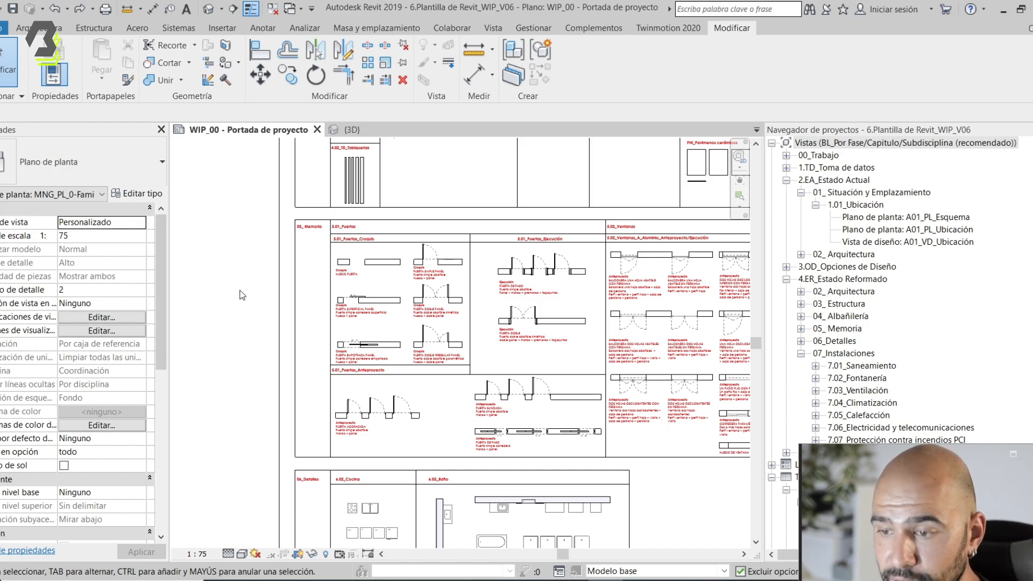
- Examine the door families in the Croquis, Anteproyecto and Ejecución sections of 5.01_Puertas on the cover plan
{"action": "scroll", "coordinate": [380, 272], "scroll_direction": "up", "scroll_amount": 2}
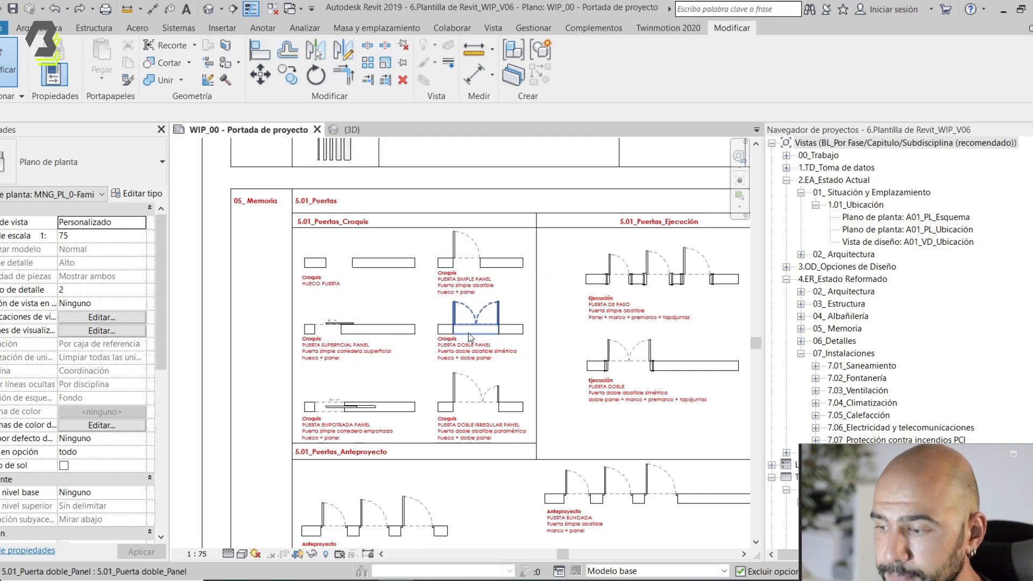
{"action": "scroll", "coordinate": [426, 283], "scroll_direction": "up", "scroll_amount": 2}
{"action": "middle_click_drag", "start_coordinate": [428, 293], "coordinate": [355, 256]}
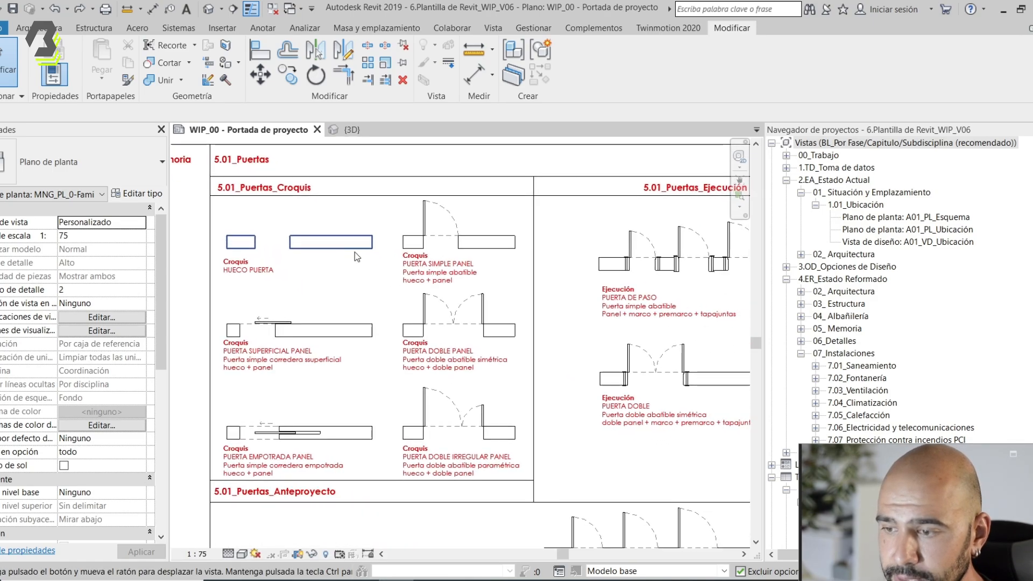
{"action": "scroll", "coordinate": [346, 207], "scroll_direction": "up", "scroll_amount": 1}
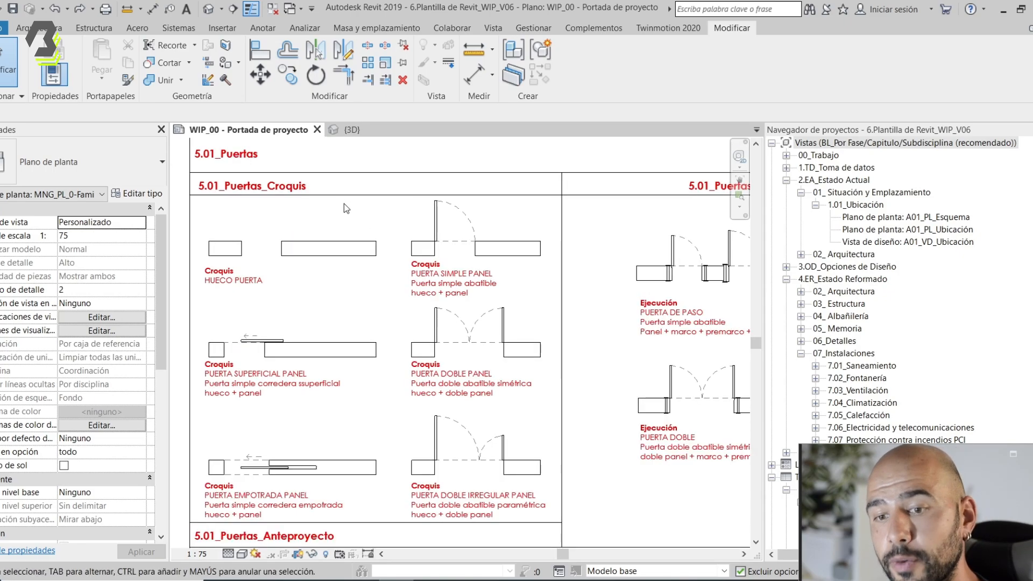
{"action": "middle_click_drag", "start_coordinate": [418, 308], "coordinate": [414, 289]}
{"action": "scroll", "coordinate": [411, 286], "scroll_direction": "down", "scroll_amount": 1}
{"action": "middle_click_drag", "start_coordinate": [398, 403], "coordinate": [420, 289]}
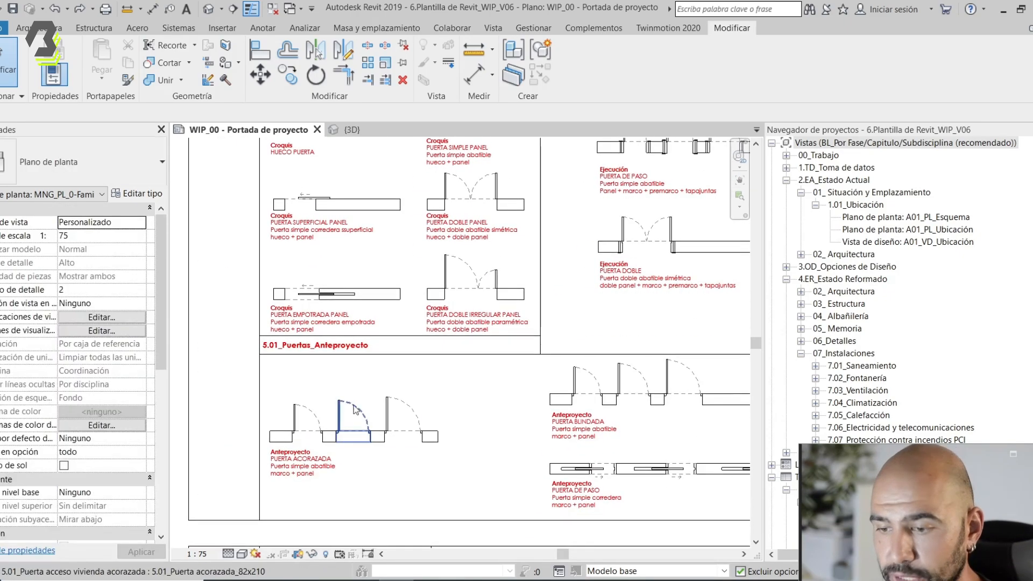
{"action": "middle_click_drag", "start_coordinate": [511, 292], "coordinate": [352, 485]}
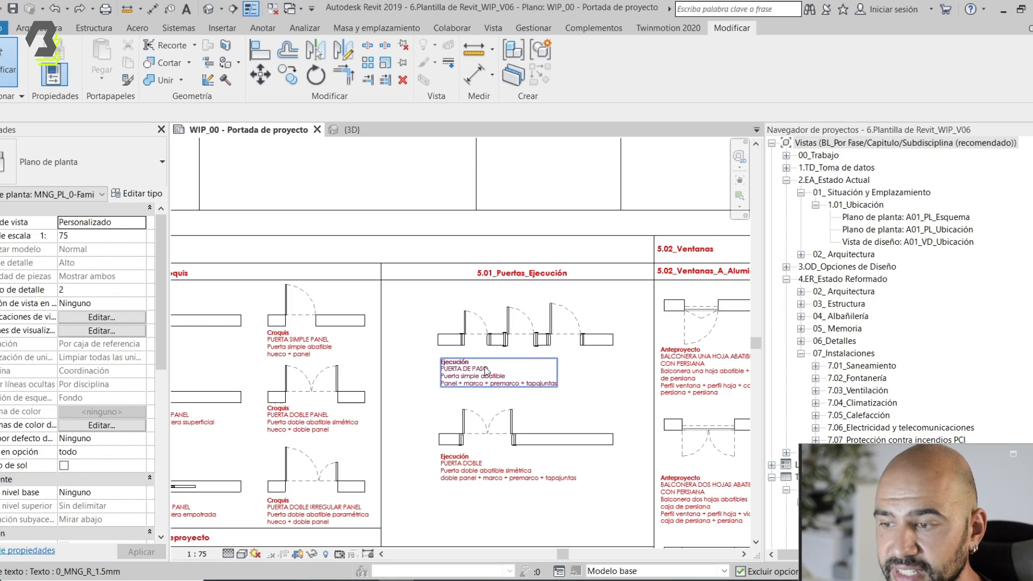
{"action": "middle_click_drag", "start_coordinate": [486, 370], "coordinate": [565, 317]}
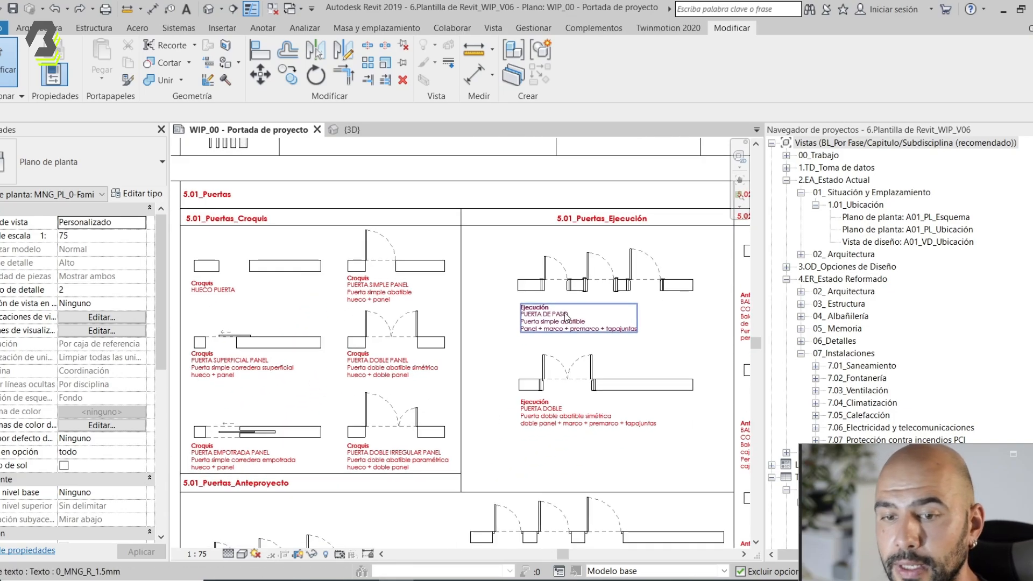
{"action": "middle_click_drag", "start_coordinate": [465, 355], "coordinate": [531, 330]}
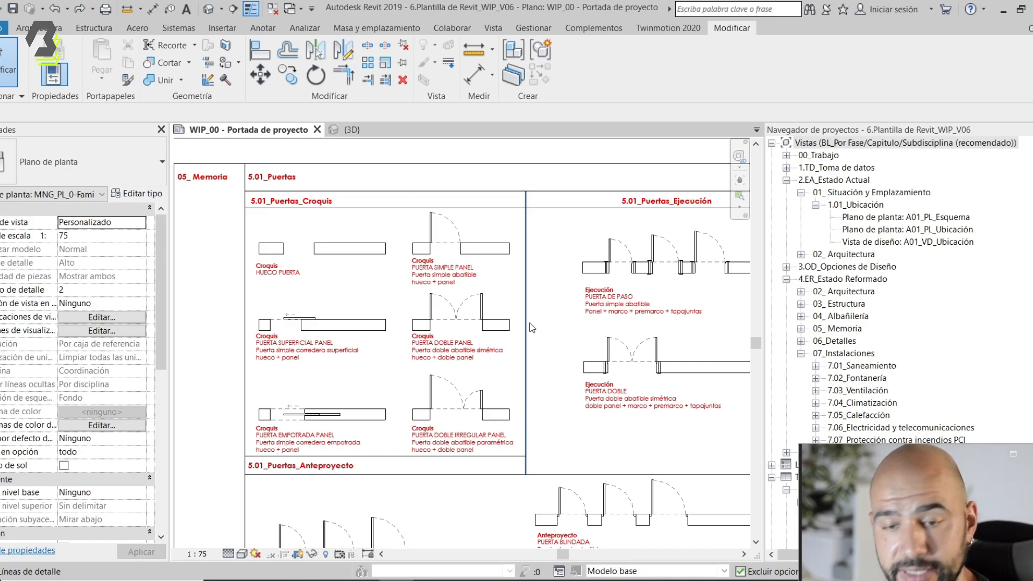
- Inspect the type properties of the 5.01_Hueco puerta door opening in the Croquis section
{"action": "scroll", "coordinate": [499, 270], "scroll_direction": "up", "scroll_amount": 3}
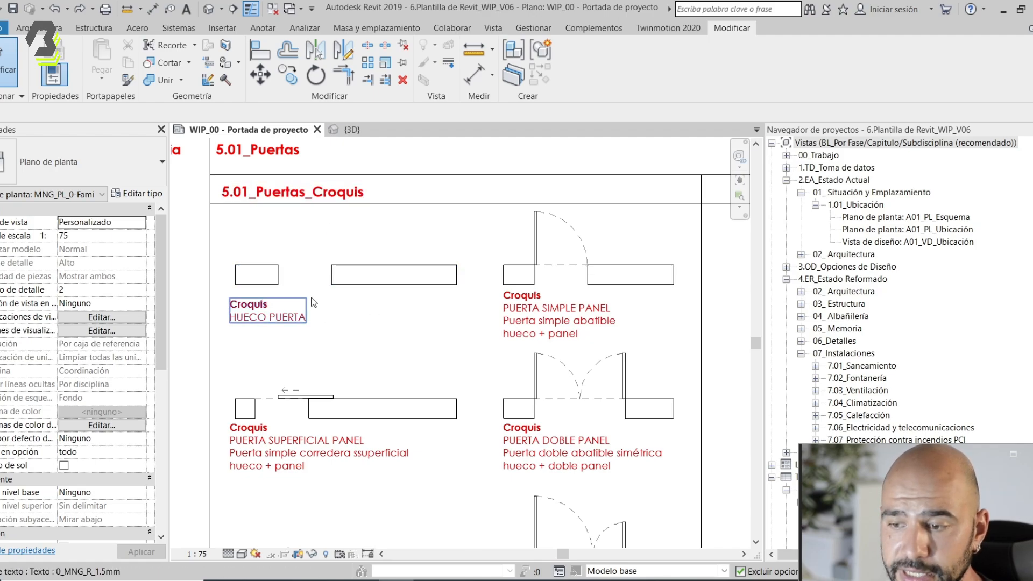
{"action": "left_click", "coordinate": [309, 276]}
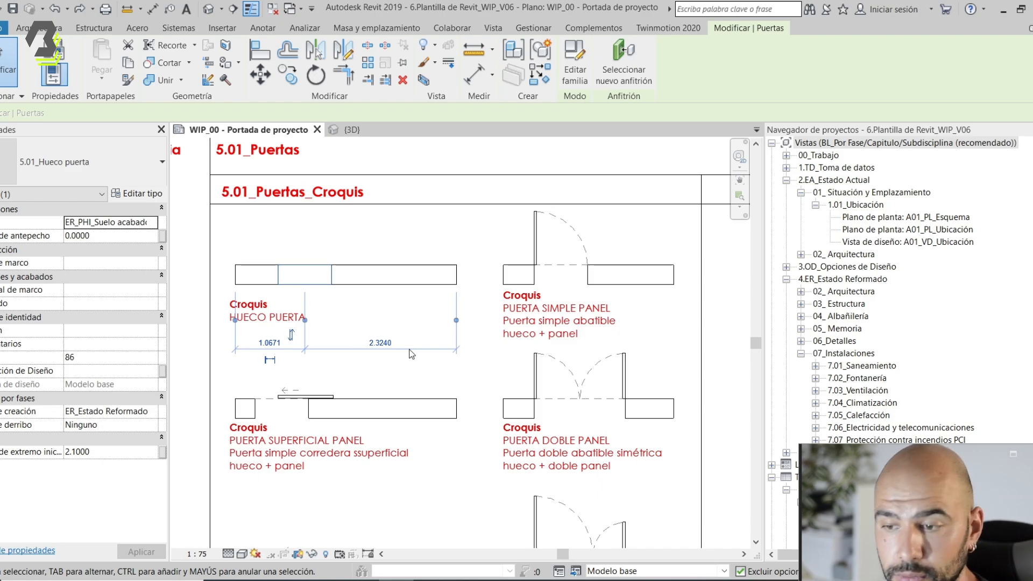
{"action": "key", "text": "Escape"}
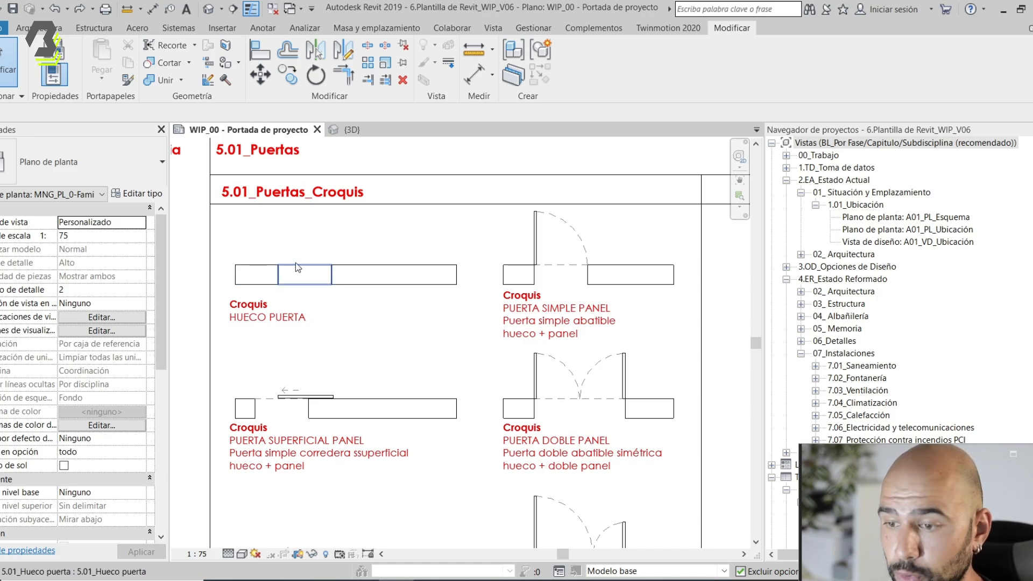
{"action": "left_click", "coordinate": [305, 275]}
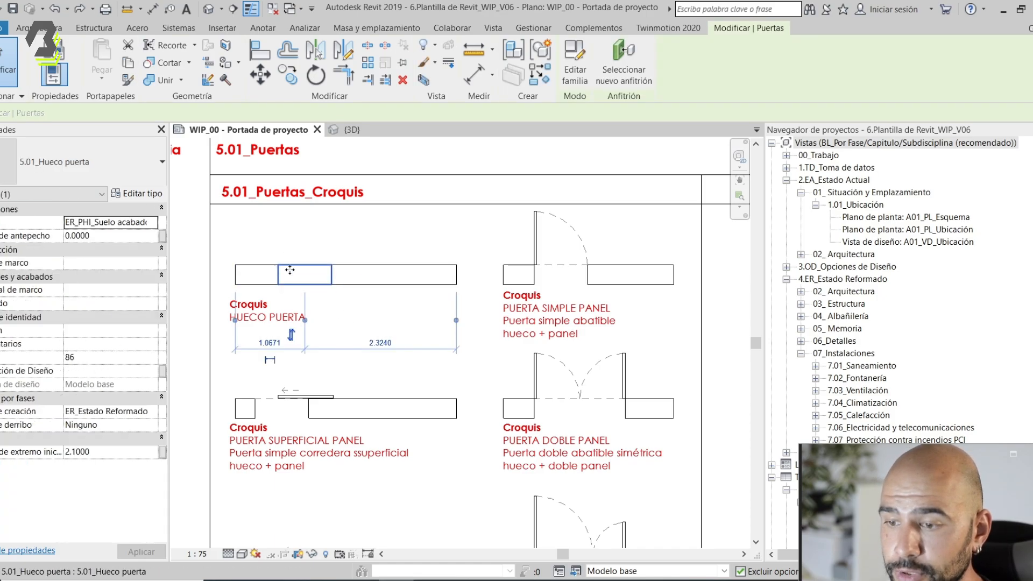
{"action": "left_click", "coordinate": [147, 197]}
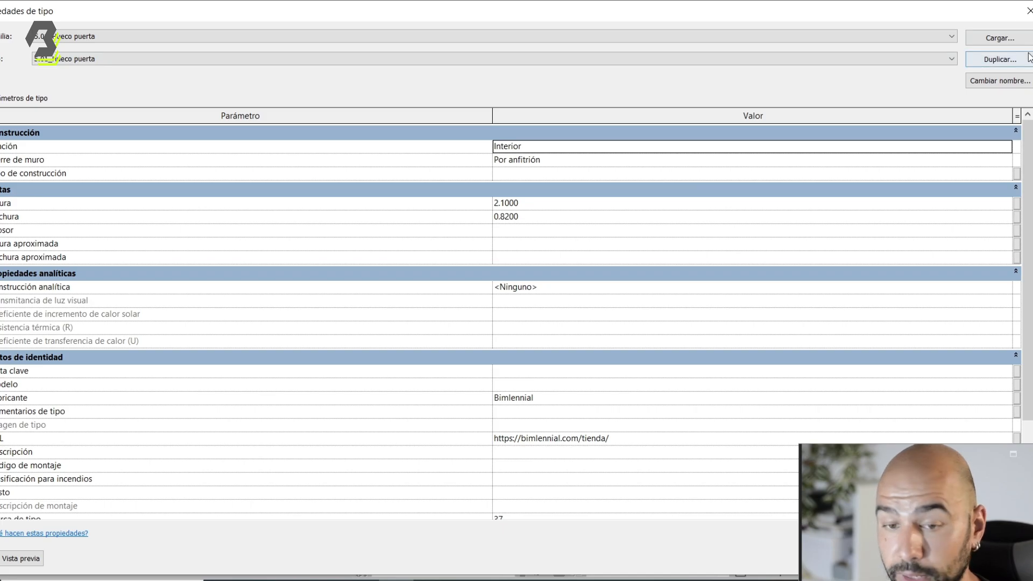
{"action": "key", "text": "Escape"}
- Inspect the type properties of the single swing door 5.01_Puerta simple_Panel, including its panel material and dimensions
{"action": "middle_click_drag", "start_coordinate": [381, 295], "coordinate": [363, 276]}
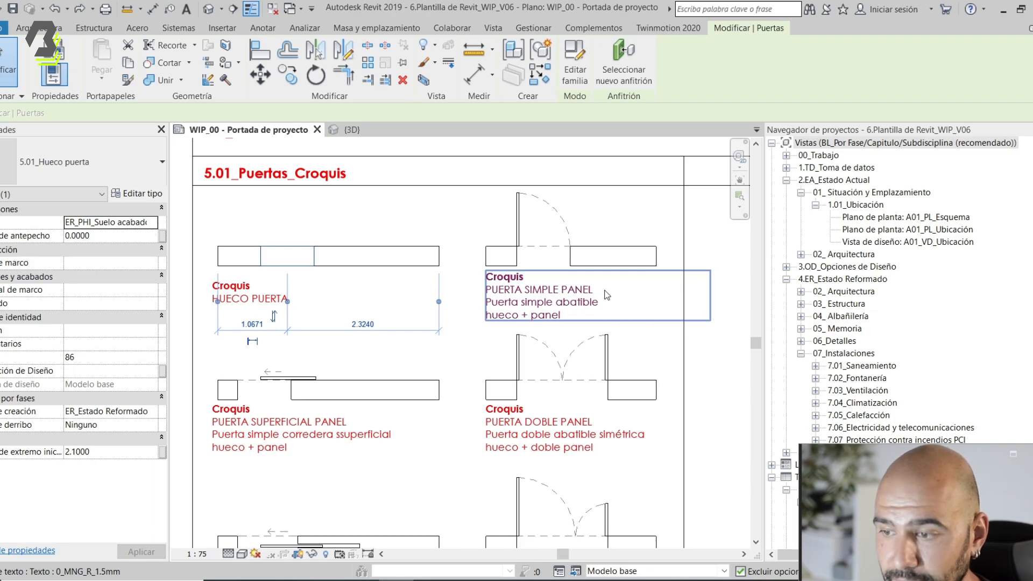
{"action": "scroll", "coordinate": [554, 240], "scroll_direction": "up", "scroll_amount": 2}
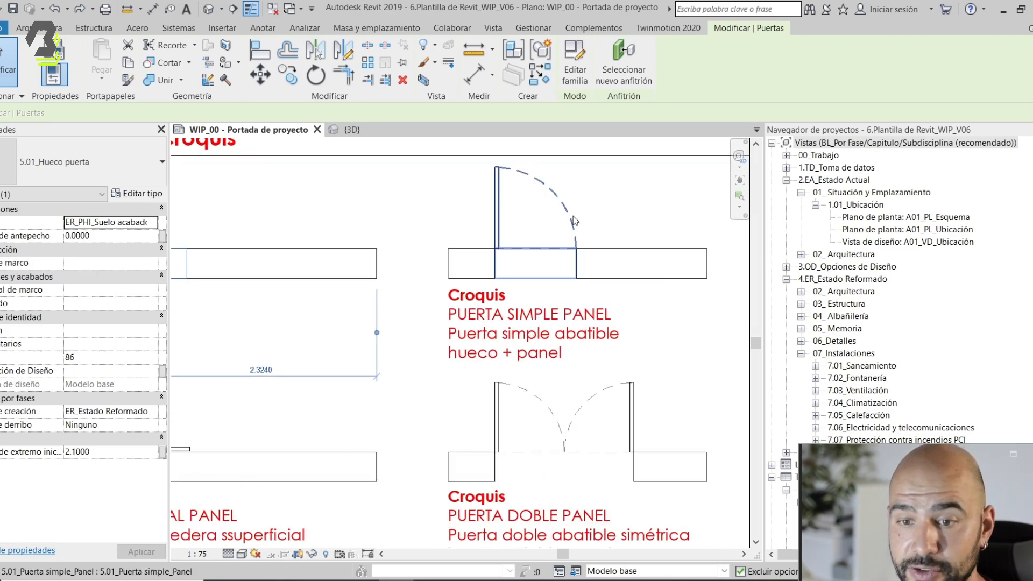
{"action": "middle_click_drag", "start_coordinate": [542, 248], "coordinate": [525, 292]}
{"action": "key", "text": "Escape"}
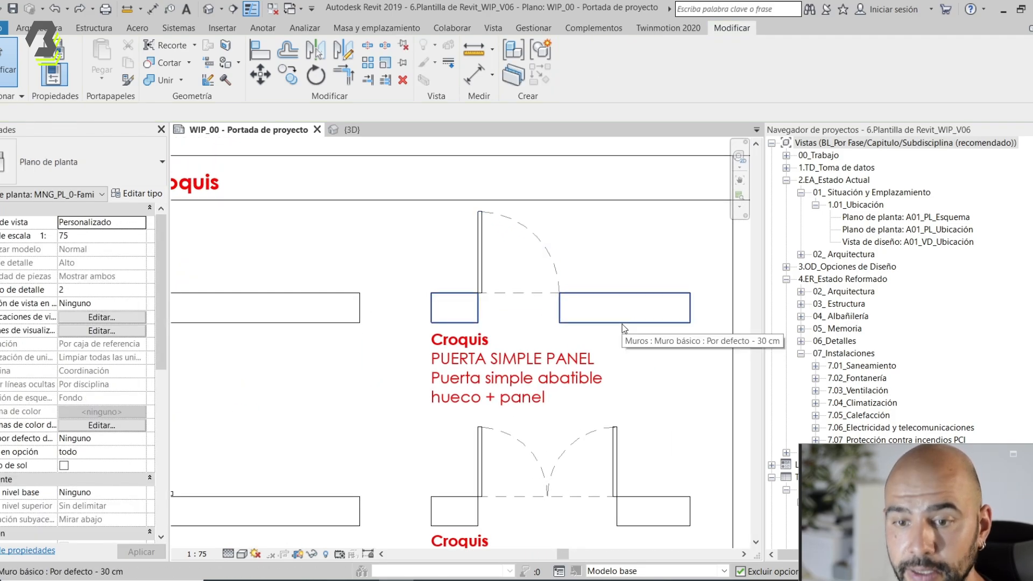
{"action": "left_click", "coordinate": [549, 263]}
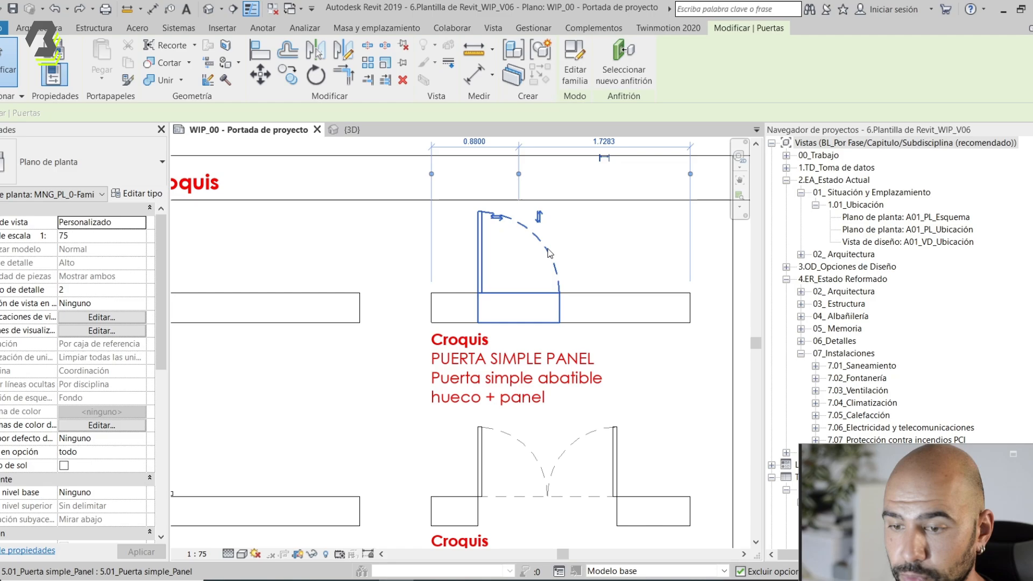
{"action": "left_click", "coordinate": [151, 197]}
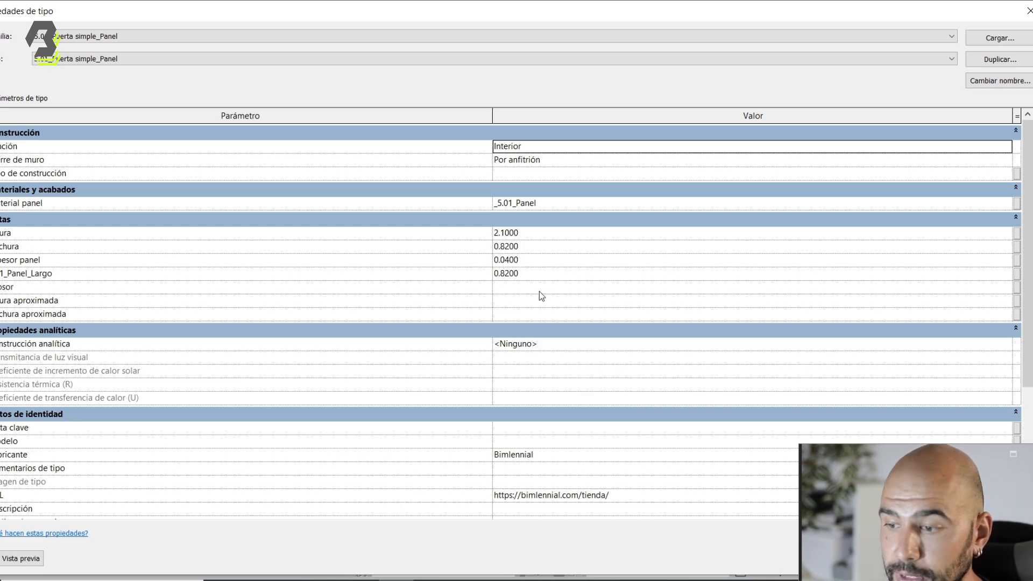
{"action": "scroll", "coordinate": [587, 381], "scroll_direction": "down", "scroll_amount": 1}
{"action": "scroll", "coordinate": [587, 381], "scroll_direction": "down", "scroll_amount": 1}
{"action": "key", "text": "Escape"}
- Review the type parameters of the surface sliding door 5.01_Corredera superficial_Panel
{"action": "scroll", "coordinate": [477, 385], "scroll_direction": "down", "scroll_amount": 2}
{"action": "middle_click_drag", "start_coordinate": [435, 421], "coordinate": [589, 326]}
{"action": "scroll", "coordinate": [420, 389], "scroll_direction": "up", "scroll_amount": 2}
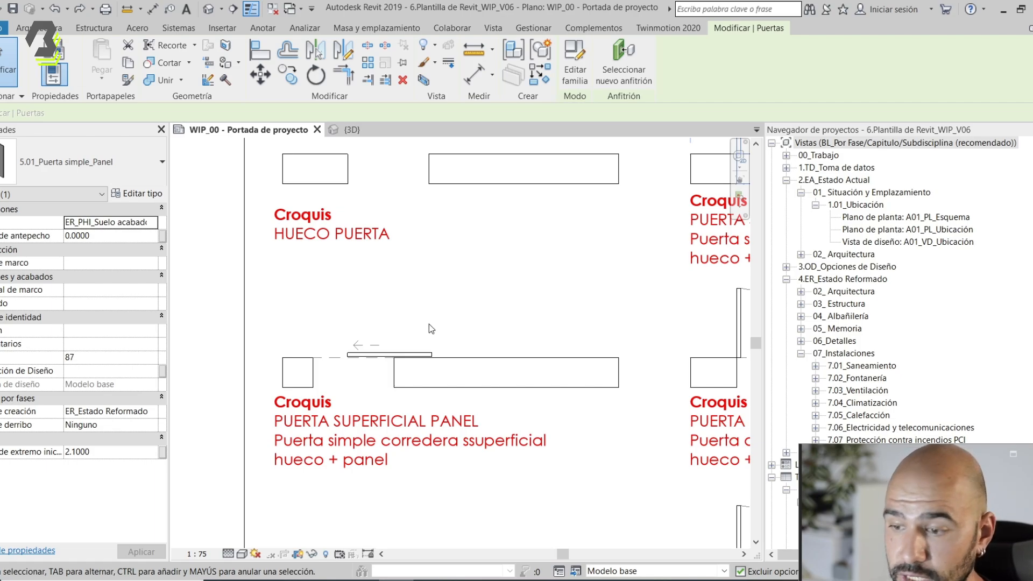
{"action": "left_click", "coordinate": [401, 351]}
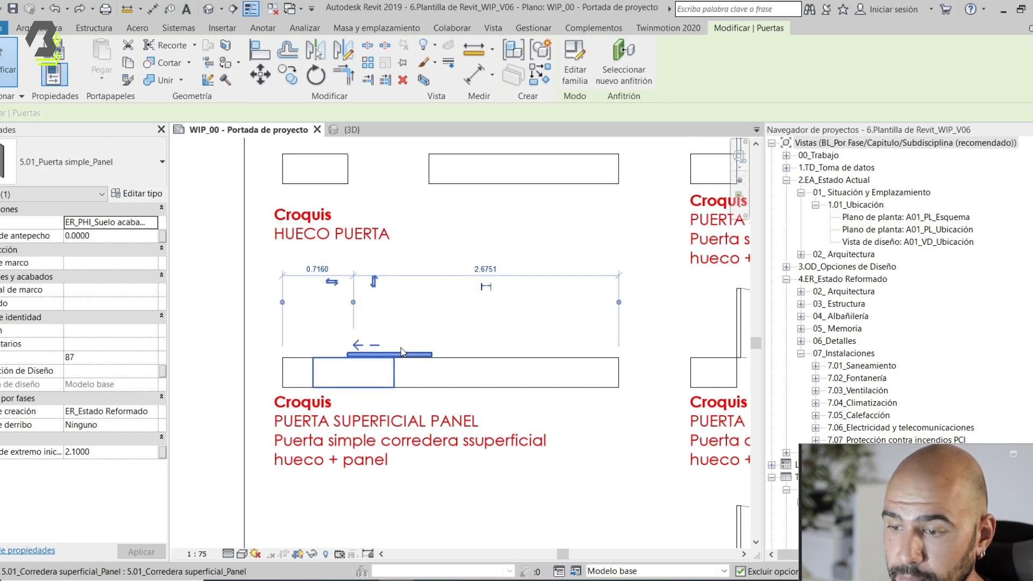
{"action": "left_click", "coordinate": [154, 198]}
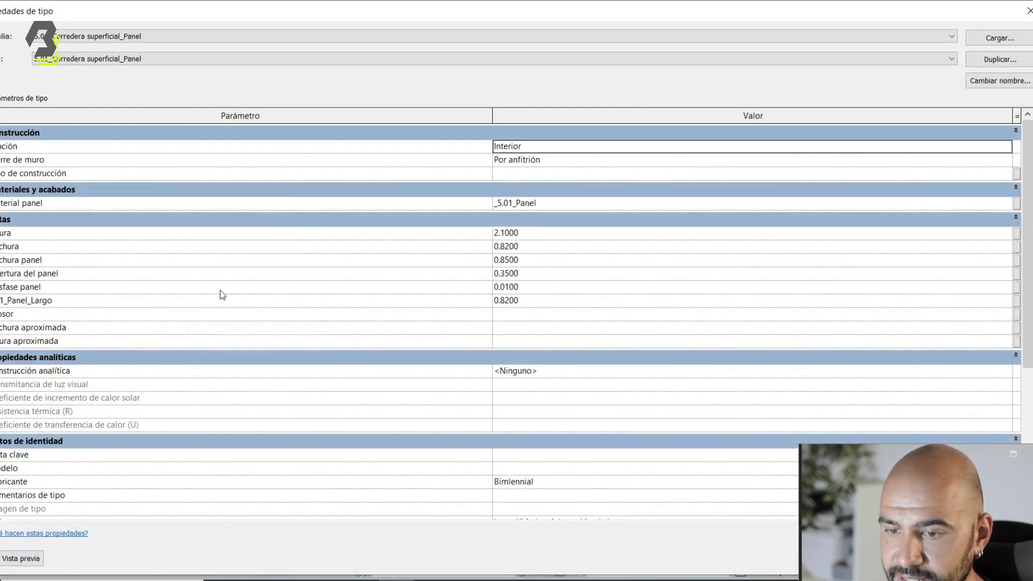
{"action": "key", "text": "Escape"}
- Try a panel offset (Desfase panel) of 0.1 on the 5.01_Corredera superficial_Panel door type
{"action": "scroll", "coordinate": [381, 371], "scroll_direction": "up", "scroll_amount": 3}
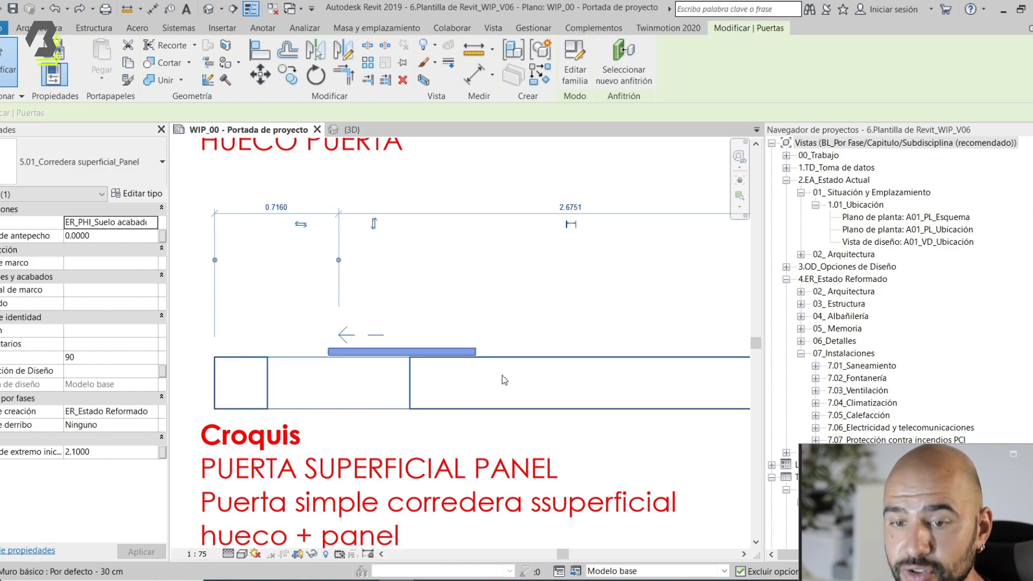
{"action": "scroll", "coordinate": [503, 375], "scroll_direction": "down", "scroll_amount": 2}
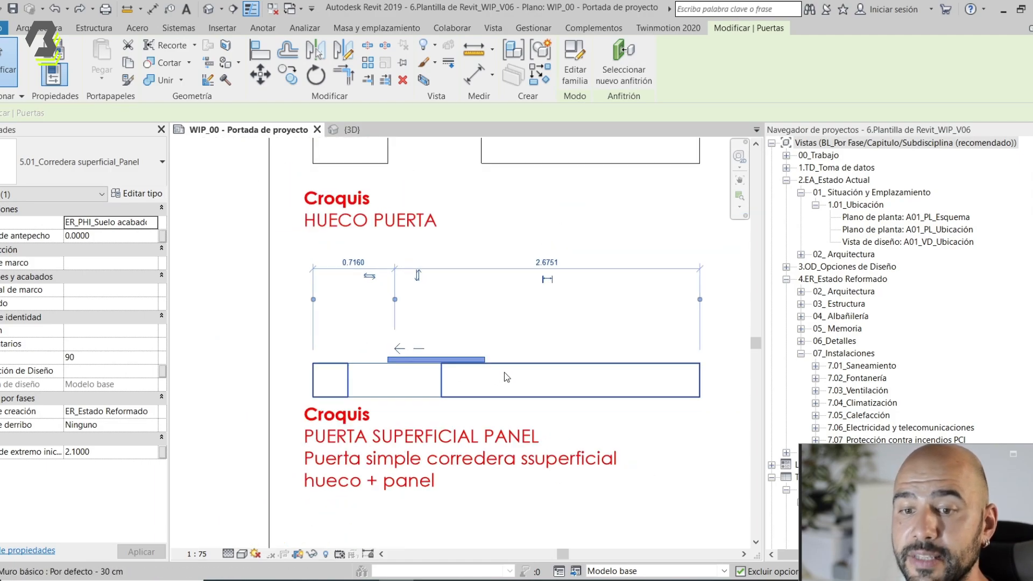
{"action": "left_click", "coordinate": [142, 194]}
{"action": "left_click", "coordinate": [543, 288]}
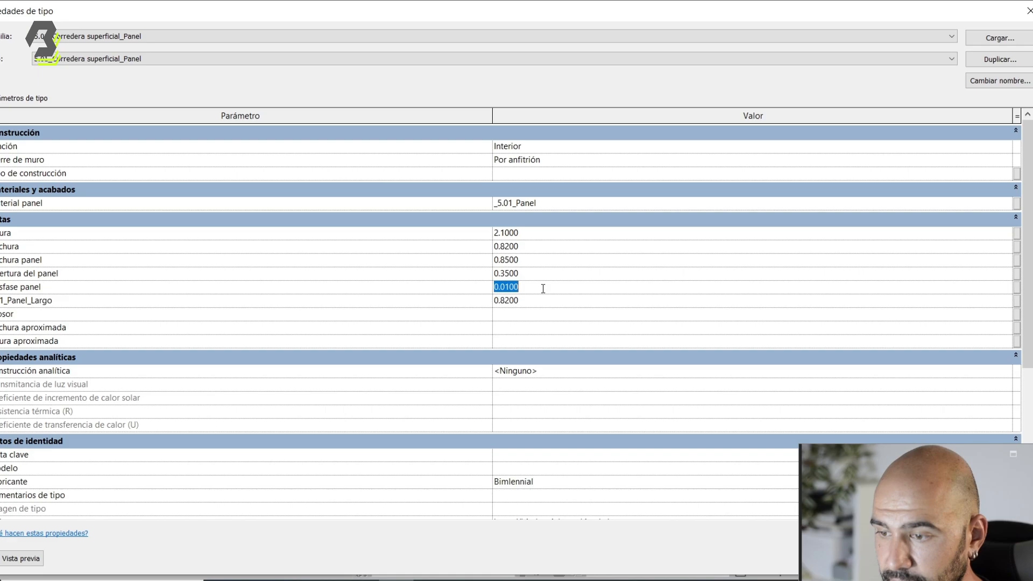
{"action": "type", "text": ".1"}
{"action": "key", "text": "Return"}
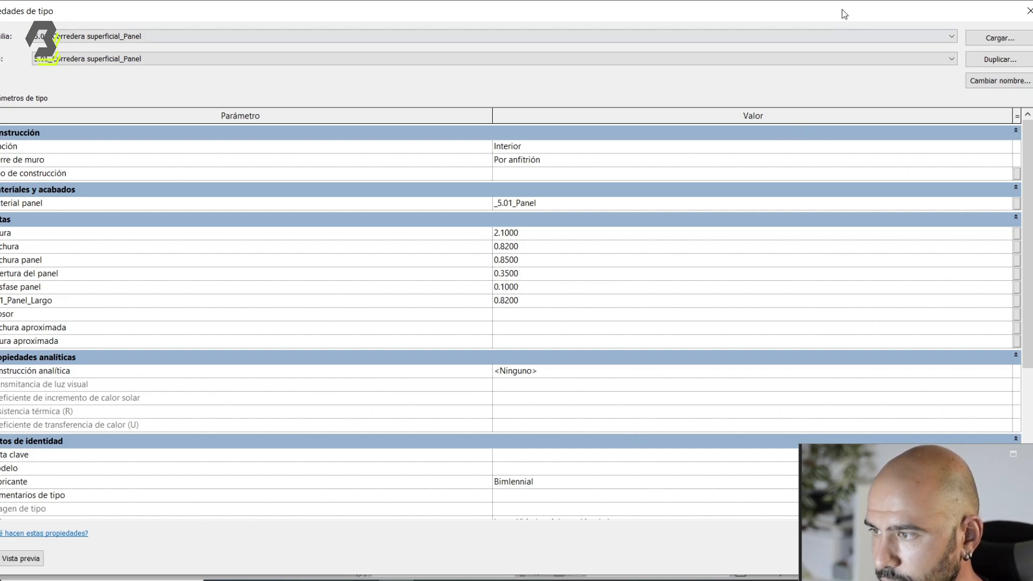
{"action": "left_click_drag", "start_coordinate": [834, 20], "coordinate": [570, 24]}
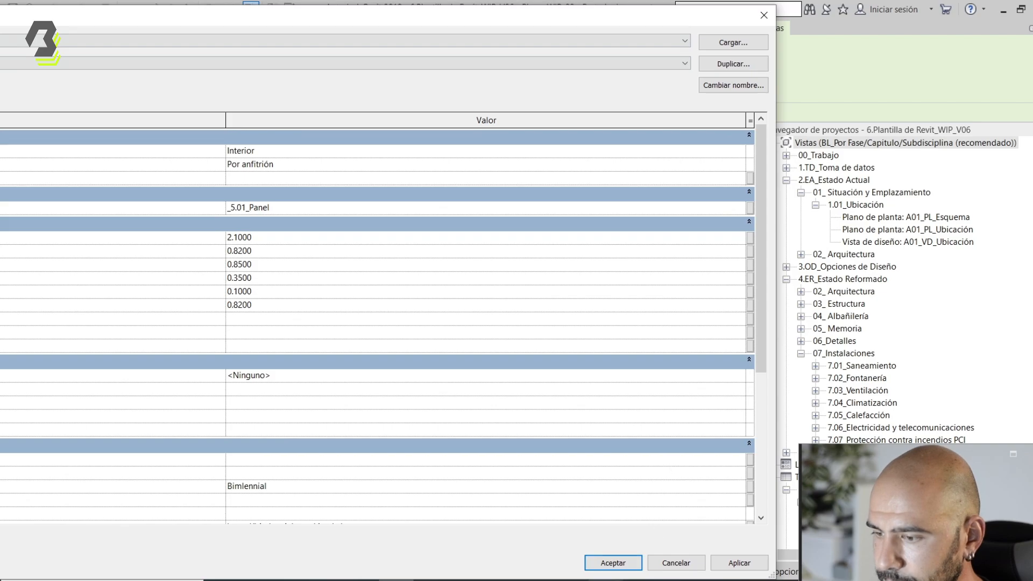
{"action": "left_click", "coordinate": [613, 563]}
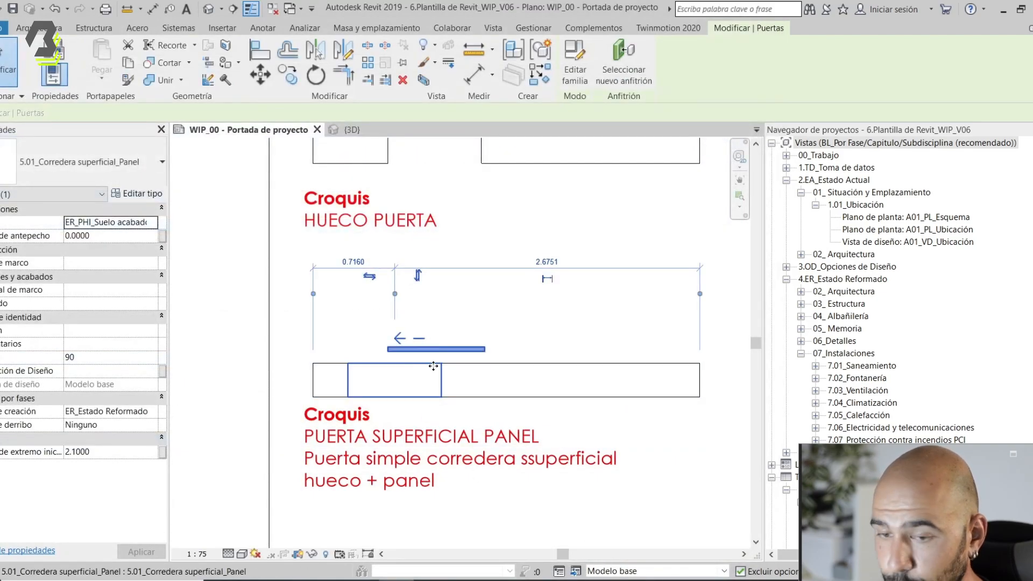
{"action": "left_click", "coordinate": [469, 360]}
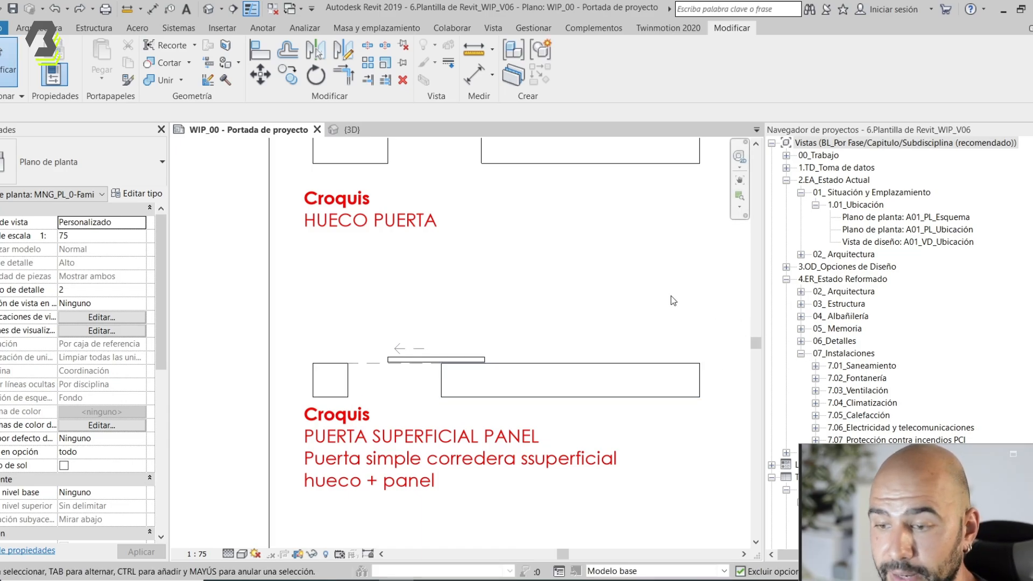
- Examine the symmetric double, recessed sliding and irregular double doors in the Croquis section
{"action": "scroll", "coordinate": [670, 303], "scroll_direction": "down", "scroll_amount": 1}
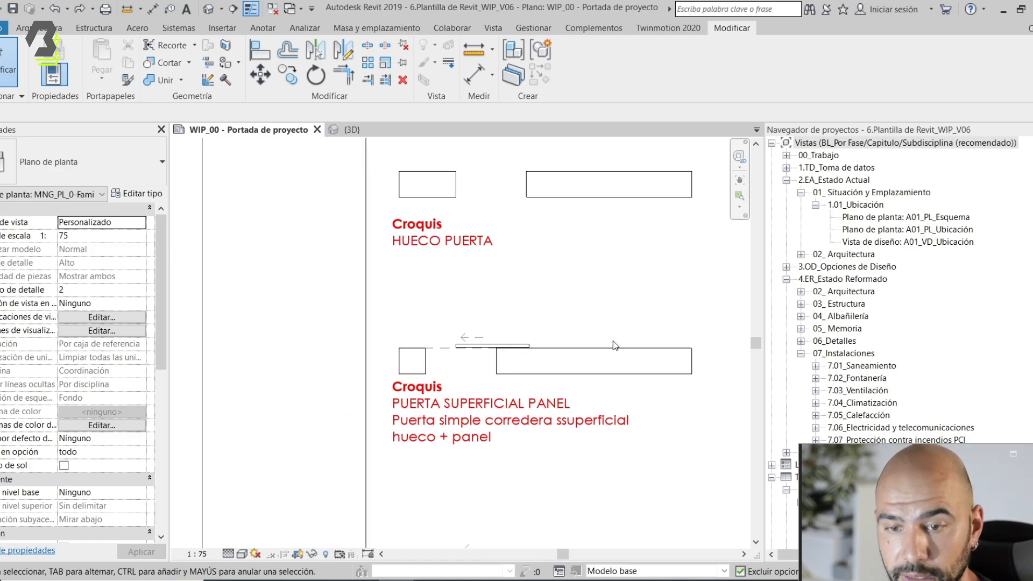
{"action": "mouse_move", "coordinate": [612, 340]}
{"action": "middle_mouse_down"}
{"action": "mouse_move", "coordinate": [516, 344]}
{"action": "mouse_move", "coordinate": [494, 364]}
{"action": "middle_mouse_up"}
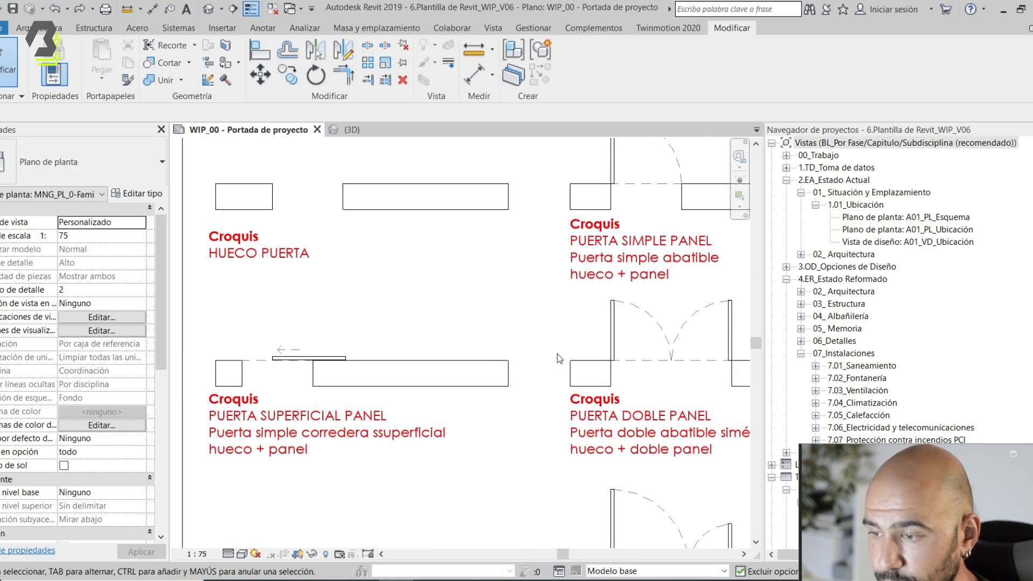
{"action": "middle_click_drag", "start_coordinate": [685, 355], "coordinate": [576, 357]}
{"action": "scroll", "coordinate": [602, 328], "scroll_direction": "up", "scroll_amount": 1}
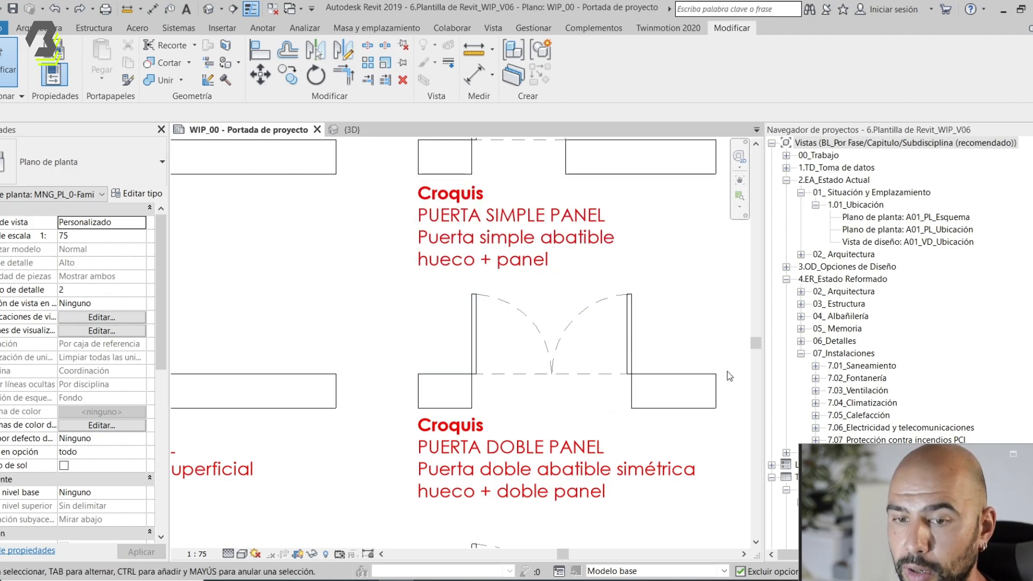
{"action": "scroll", "coordinate": [726, 384], "scroll_direction": "down", "scroll_amount": 4}
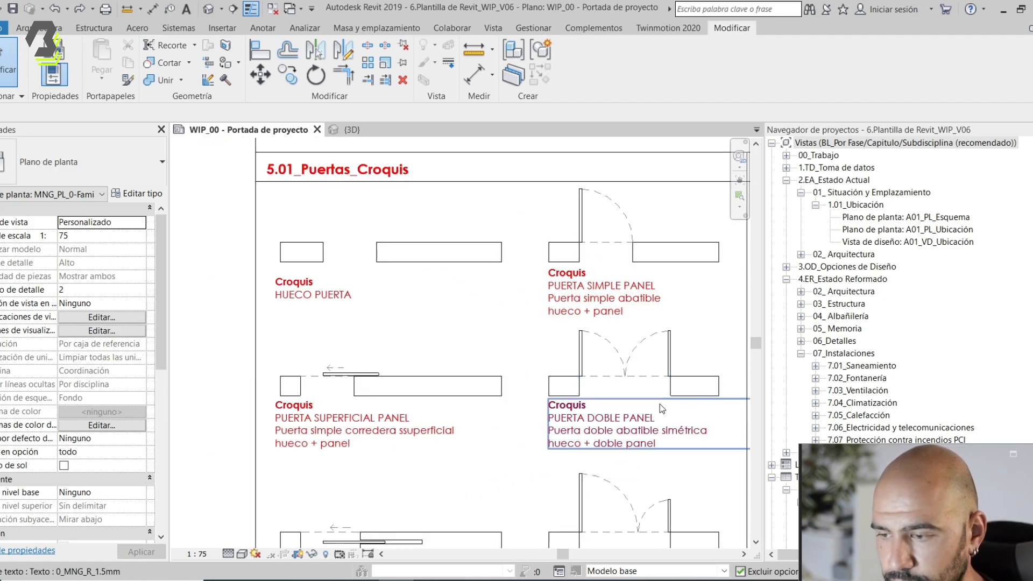
{"action": "middle_click_drag", "start_coordinate": [656, 385], "coordinate": [628, 222]}
{"action": "scroll", "coordinate": [571, 295], "scroll_direction": "up", "scroll_amount": 1}
{"action": "middle_click_drag", "start_coordinate": [486, 322], "coordinate": [569, 317]}
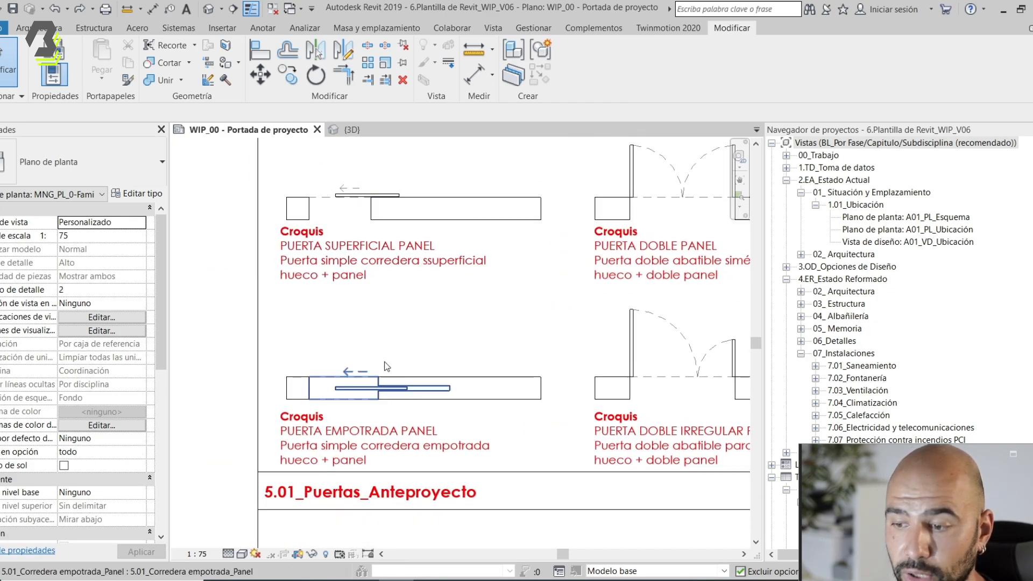
{"action": "scroll", "coordinate": [396, 395], "scroll_direction": "up", "scroll_amount": 1}
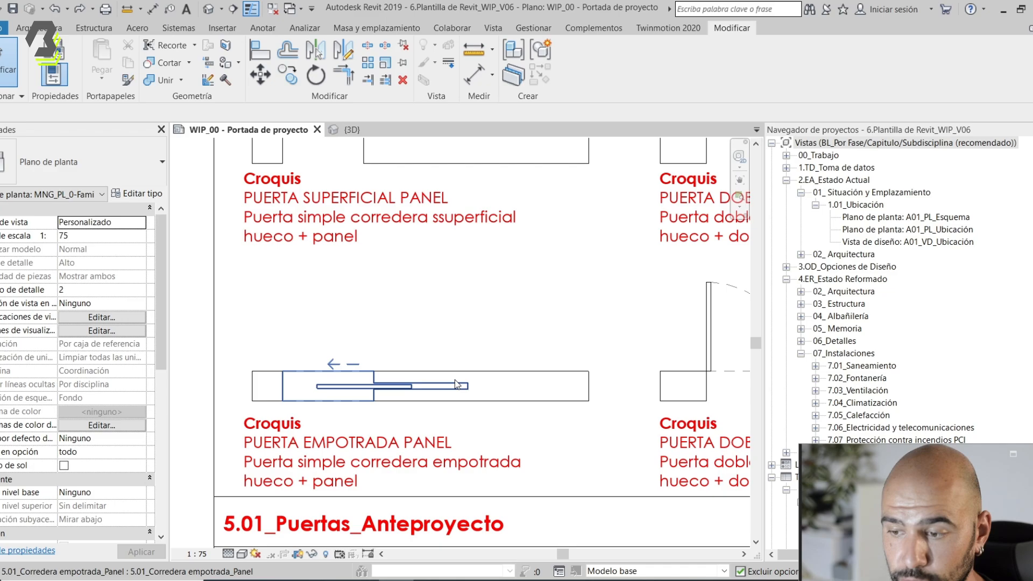
{"action": "middle_click_drag", "start_coordinate": [529, 350], "coordinate": [346, 348]}
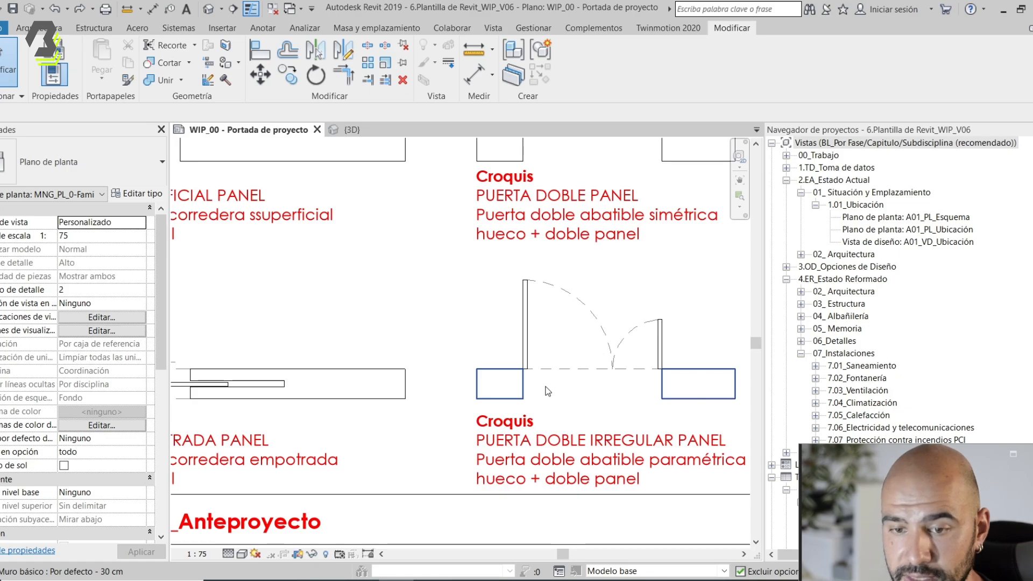
{"action": "scroll", "coordinate": [548, 386], "scroll_direction": "down", "scroll_amount": 1}
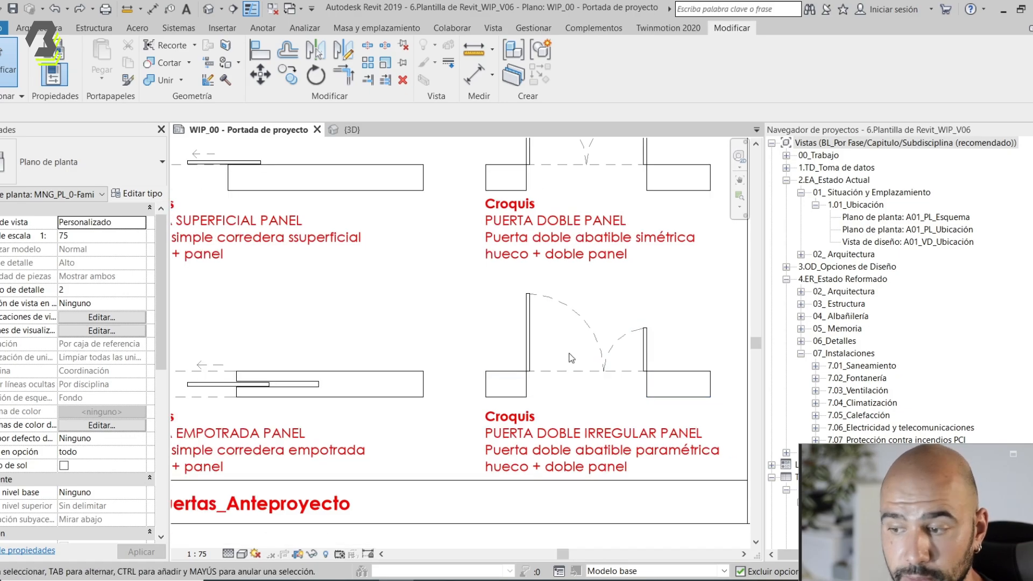
- Review the type parameters of the recessed sliding door 5.01_Corredera empotrada_Panel in the Croquis section
{"action": "scroll", "coordinate": [557, 364], "scroll_direction": "down", "scroll_amount": 2}
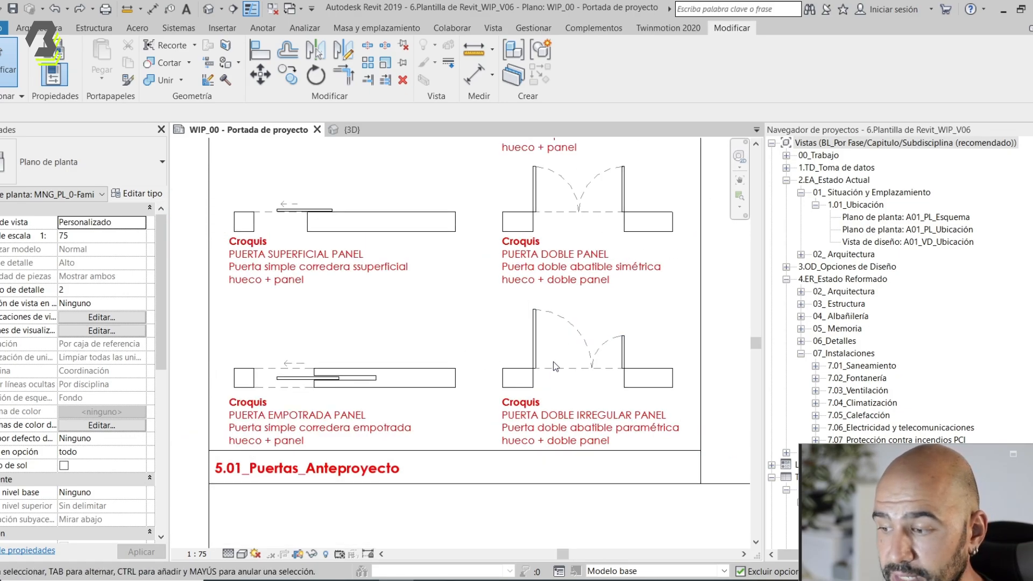
{"action": "scroll", "coordinate": [563, 330], "scroll_direction": "up", "scroll_amount": 1}
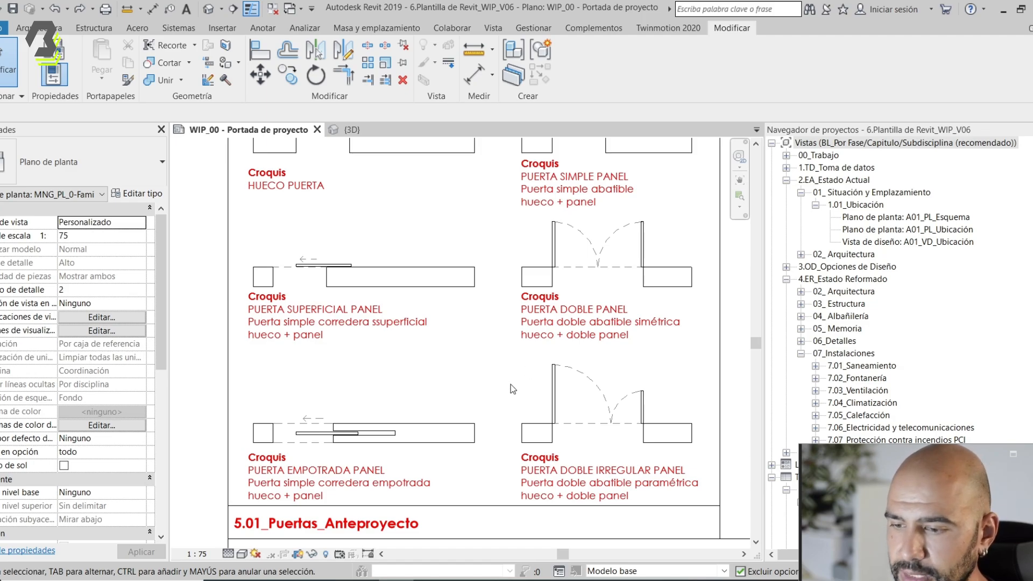
{"action": "scroll", "coordinate": [496, 397], "scroll_direction": "down", "scroll_amount": 1}
{"action": "scroll", "coordinate": [528, 387], "scroll_direction": "down", "scroll_amount": 2}
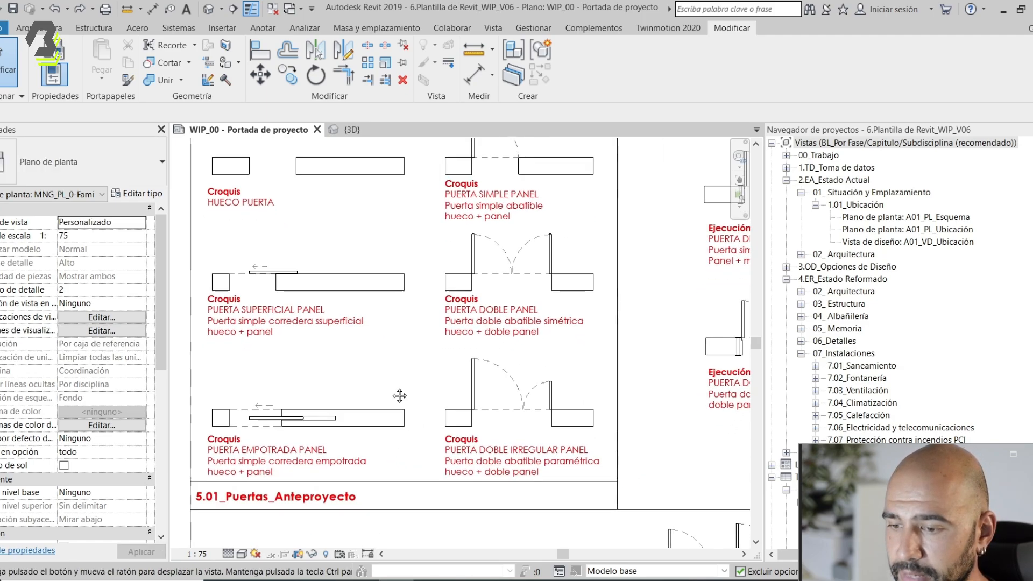
{"action": "scroll", "coordinate": [454, 365], "scroll_direction": "up", "scroll_amount": 2}
{"action": "scroll", "coordinate": [323, 385], "scroll_direction": "up", "scroll_amount": 3}
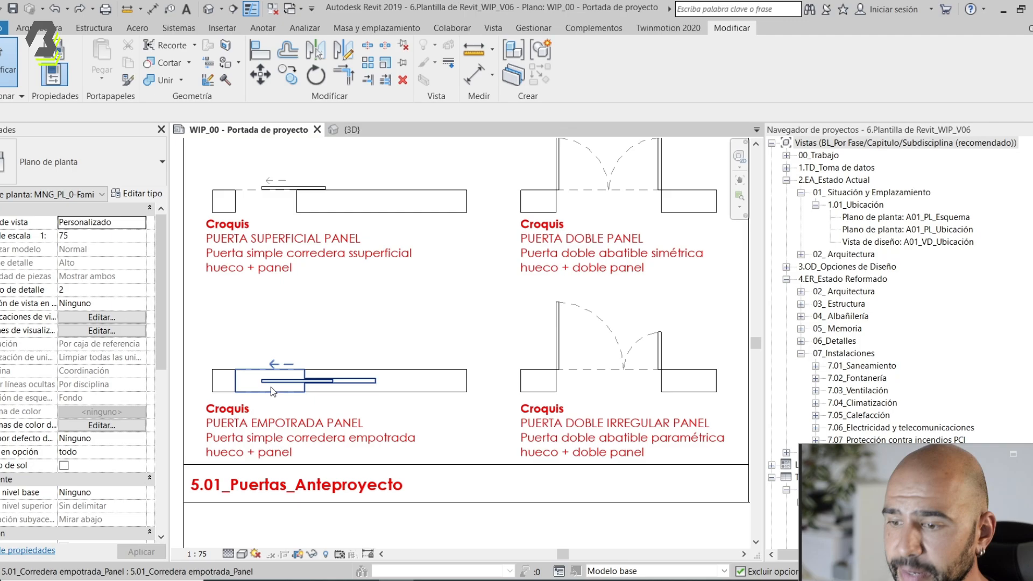
{"action": "left_click", "coordinate": [308, 364]}
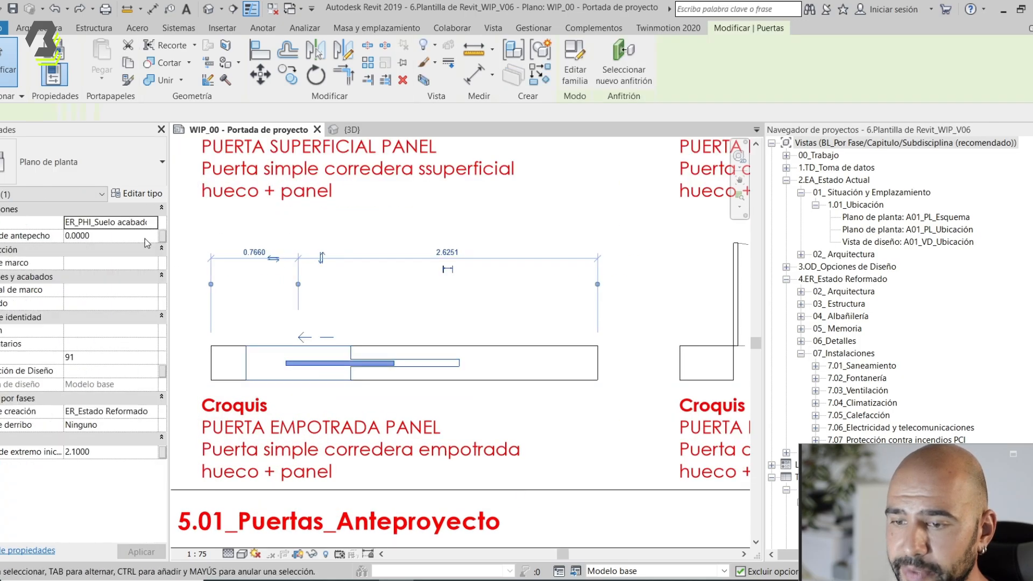
{"action": "left_click", "coordinate": [143, 194]}
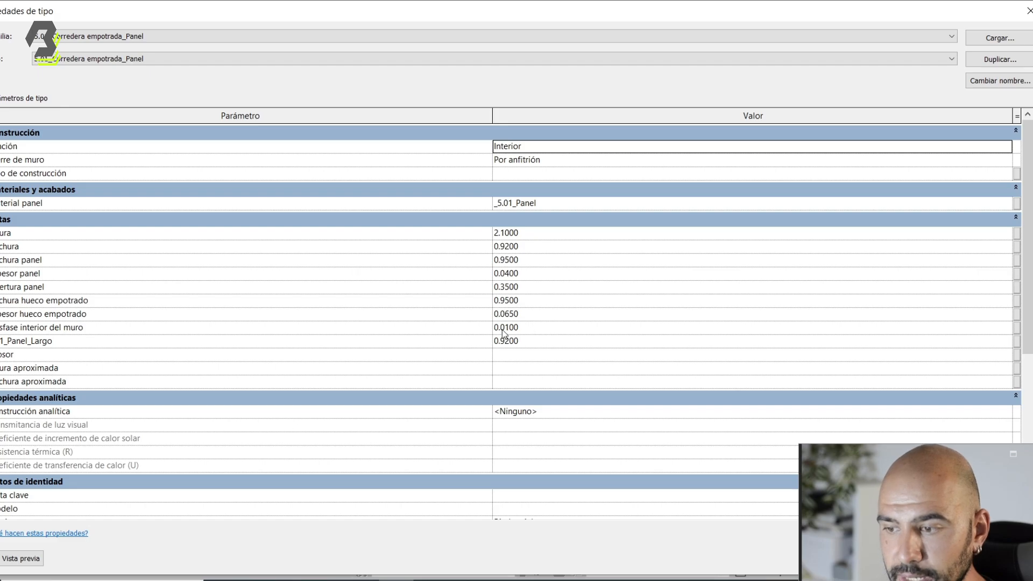
{"action": "key", "text": "Escape"}
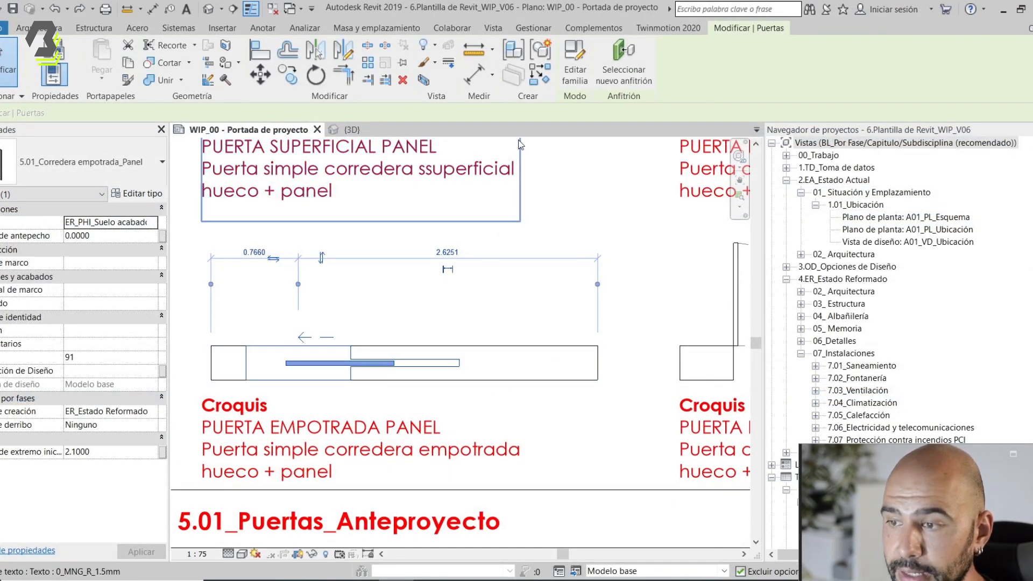
- Open the recessed sliding door's family for editing and examine its dimension parameters in the Nivel de referencia floor plan
{"action": "left_click", "coordinate": [585, 61]}
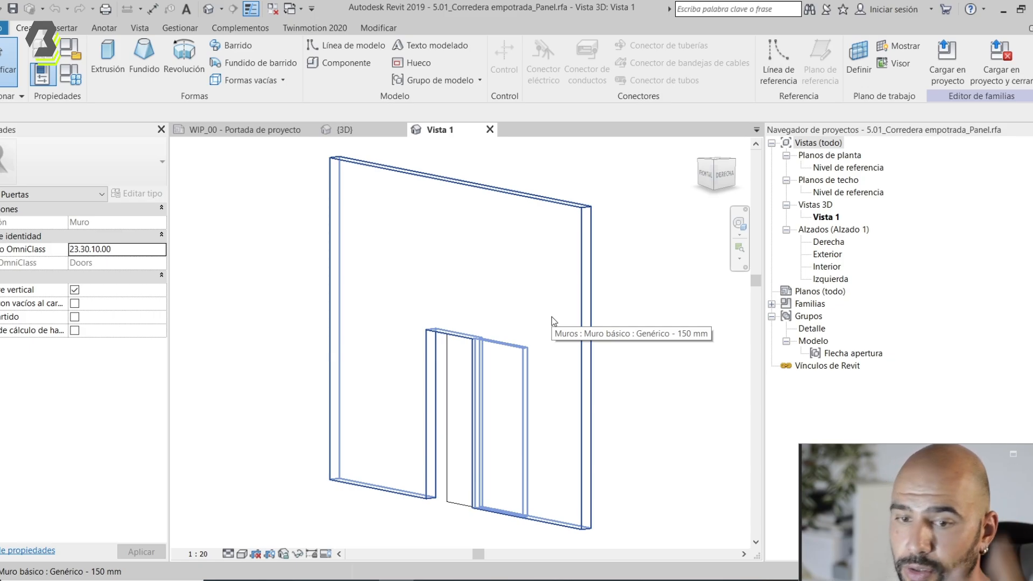
{"action": "middle_click_drag", "start_coordinate": [622, 290], "coordinate": [543, 363]}
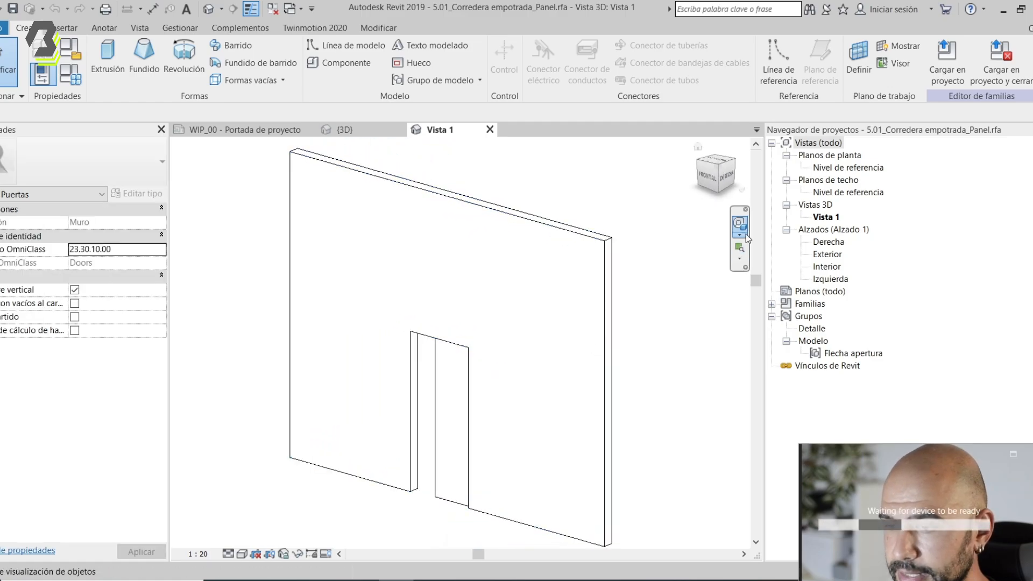
{"action": "double_click", "coordinate": [848, 167]}
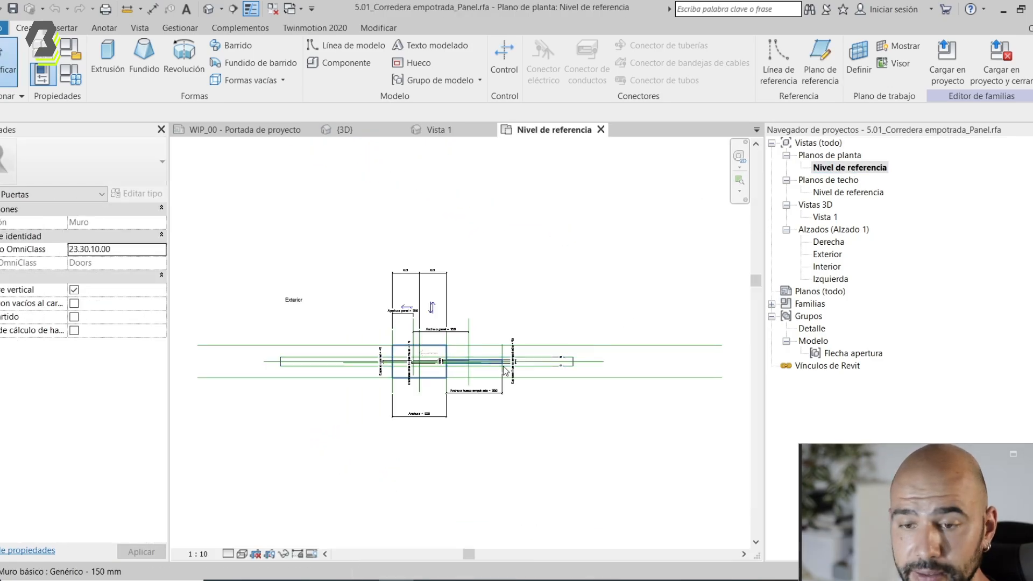
{"action": "scroll", "coordinate": [451, 396], "scroll_direction": "up", "scroll_amount": 2}
{"action": "middle_click_drag", "start_coordinate": [362, 418], "coordinate": [425, 409]}
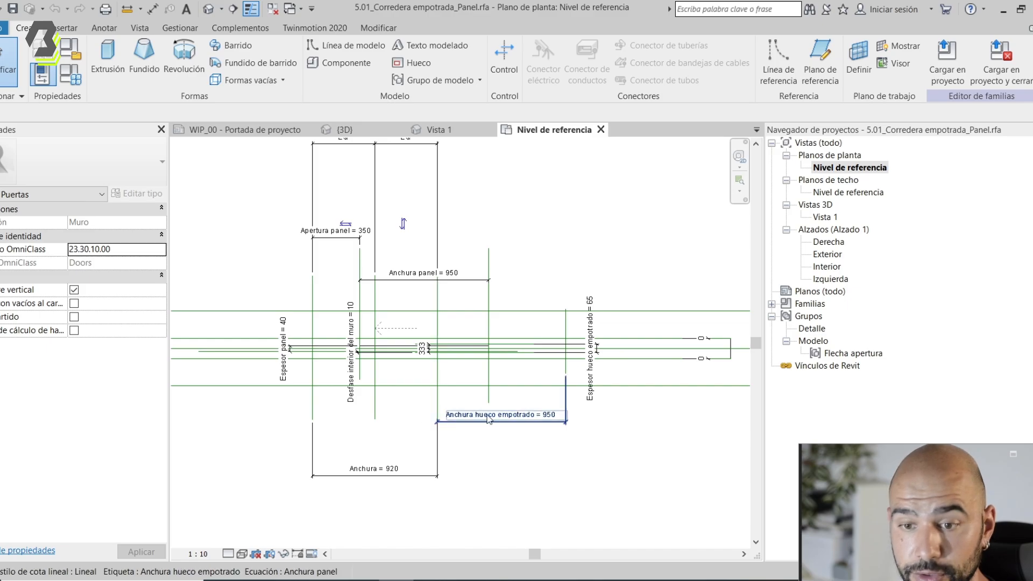
{"action": "scroll", "coordinate": [540, 428], "scroll_direction": "up", "scroll_amount": 3}
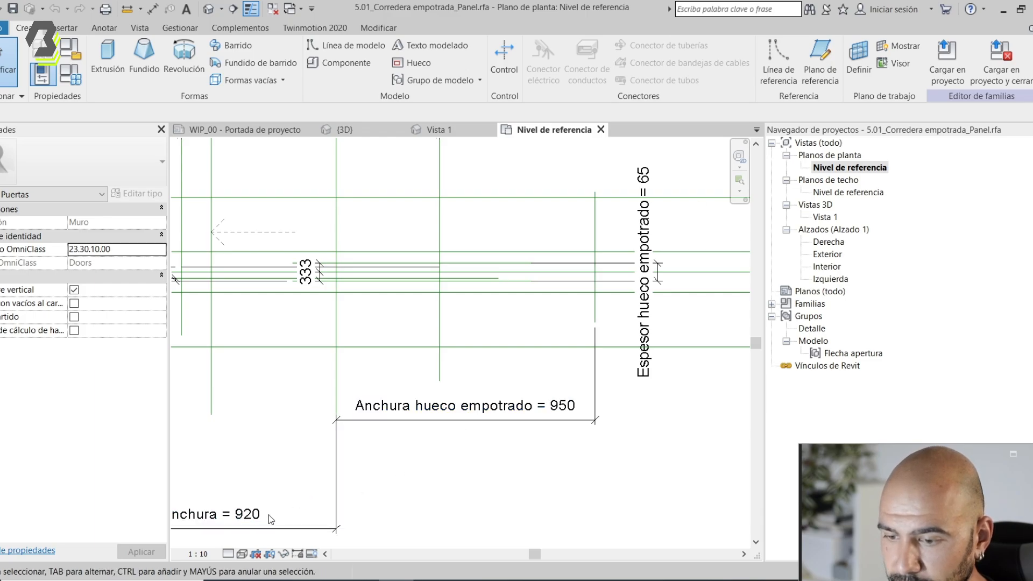
- Set the reference plan's visual style to Sombreado and inspect the panel, the wall recess and the interior wall offset
{"action": "left_click", "coordinate": [242, 554]}
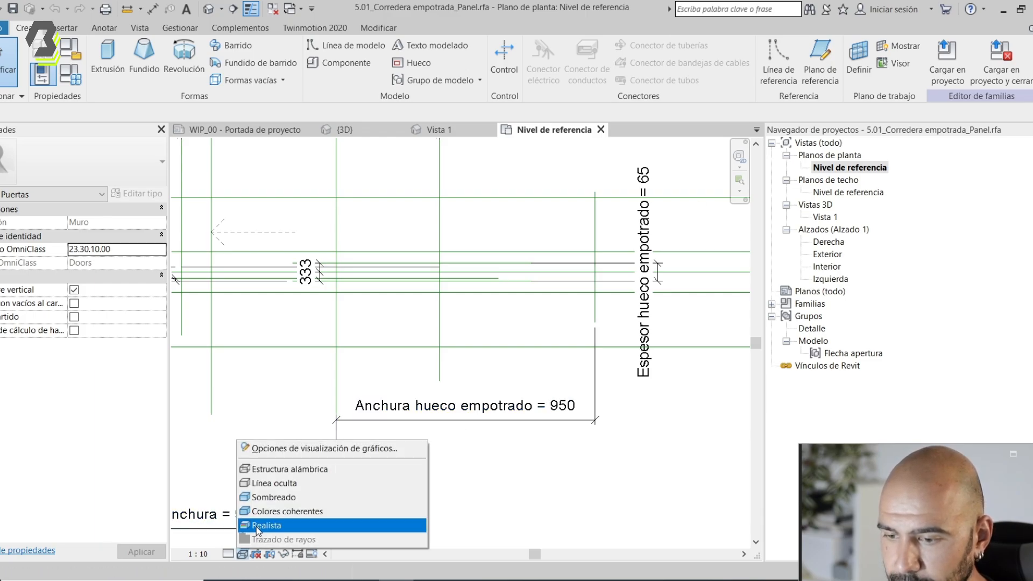
{"action": "left_click", "coordinate": [272, 498]}
{"action": "scroll", "coordinate": [277, 496], "scroll_direction": "down", "scroll_amount": 1}
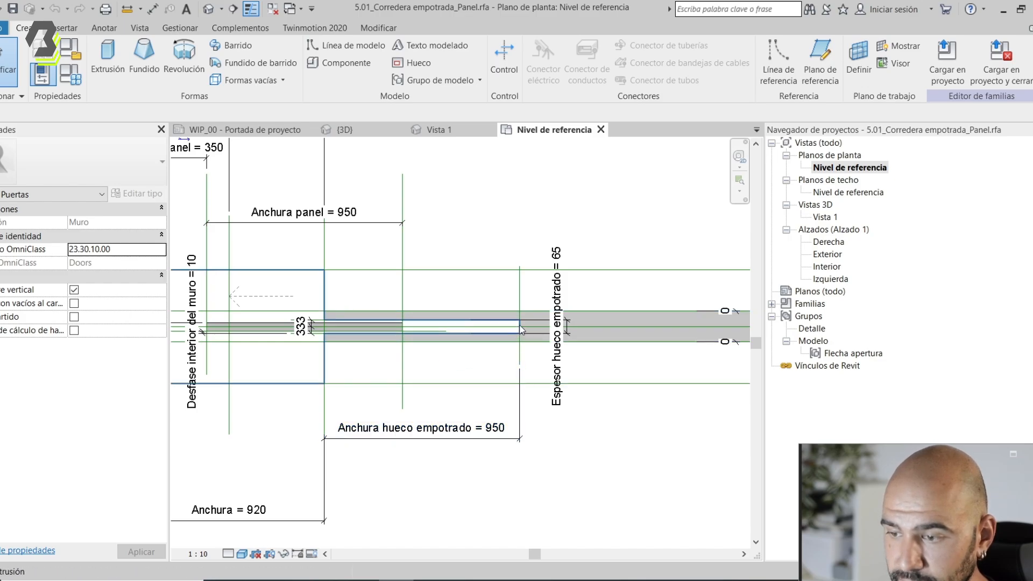
{"action": "middle_click_drag", "start_coordinate": [309, 389], "coordinate": [455, 389]}
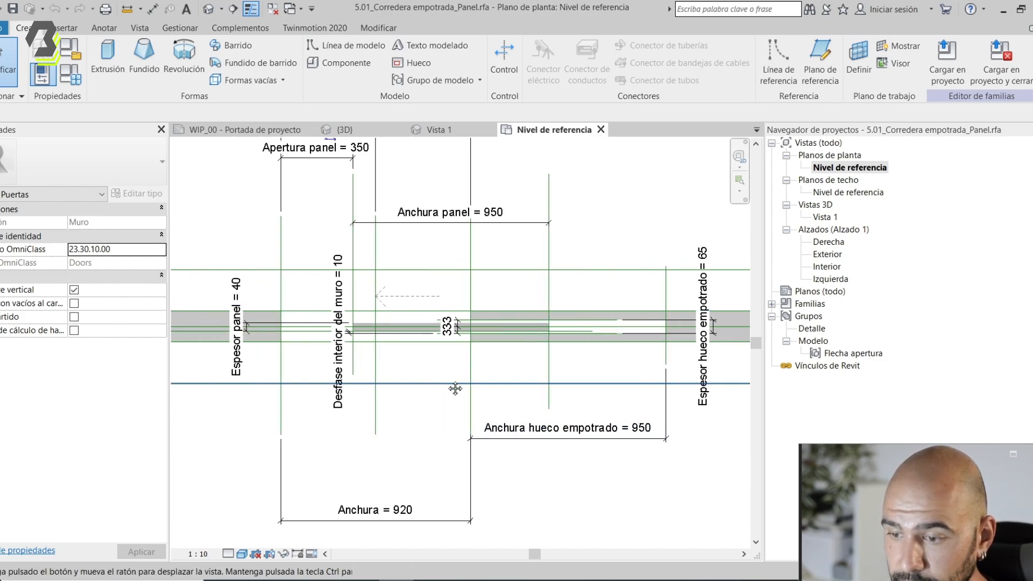
{"action": "scroll", "coordinate": [356, 349], "scroll_direction": "up", "scroll_amount": 3}
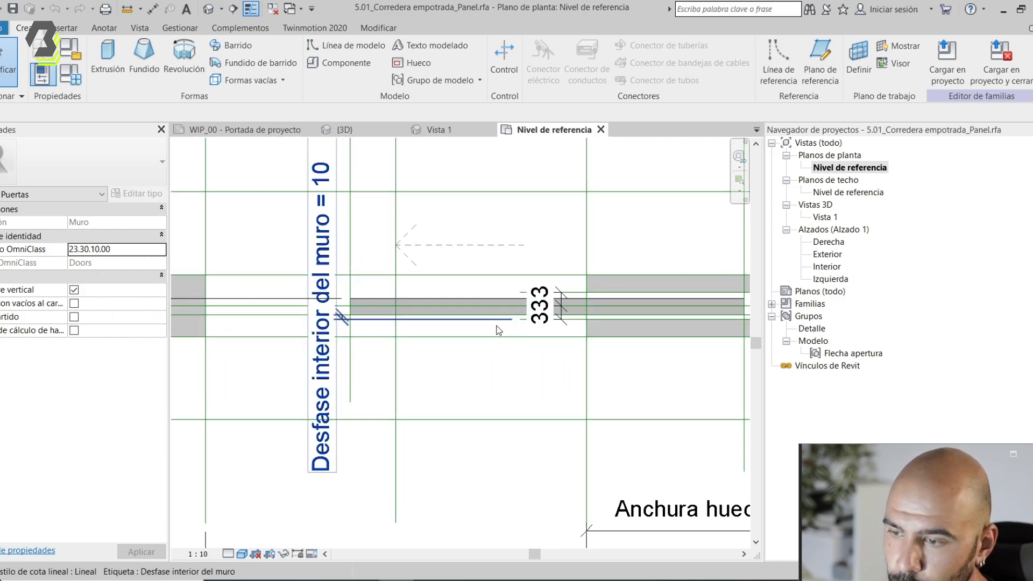
{"action": "middle_click_drag", "start_coordinate": [549, 421], "coordinate": [438, 437]}
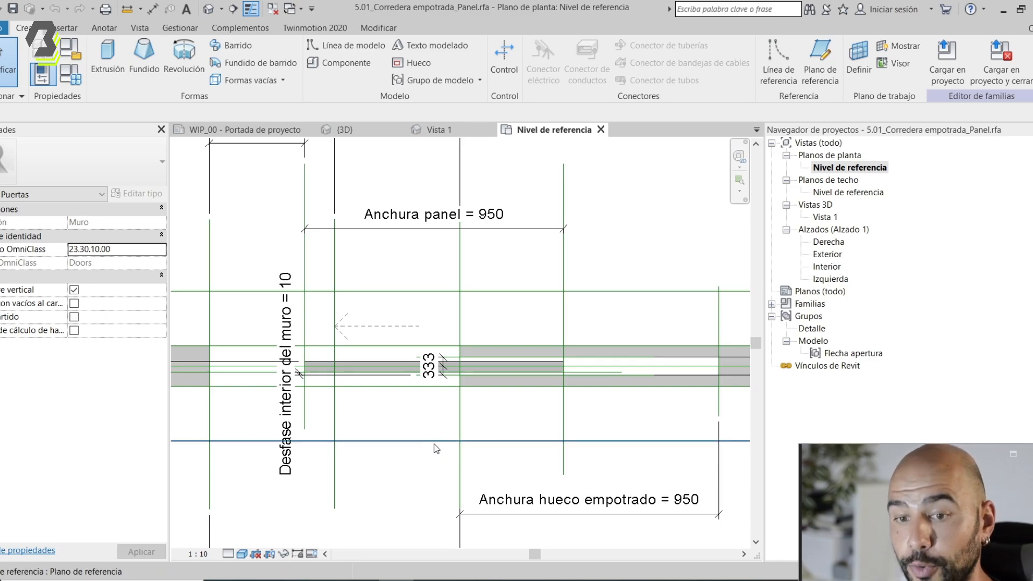
- Close the recessed sliding door family's plan and 3D views to return to the project's cover plan
{"action": "left_click", "coordinate": [601, 130]}
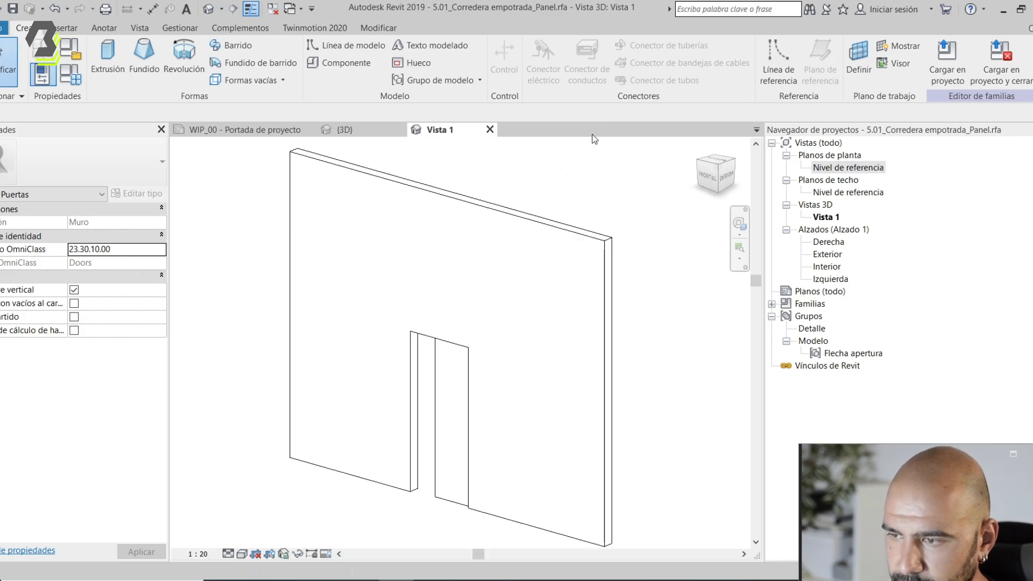
{"action": "left_click", "coordinate": [490, 130]}
{"action": "left_click", "coordinate": [534, 306]}
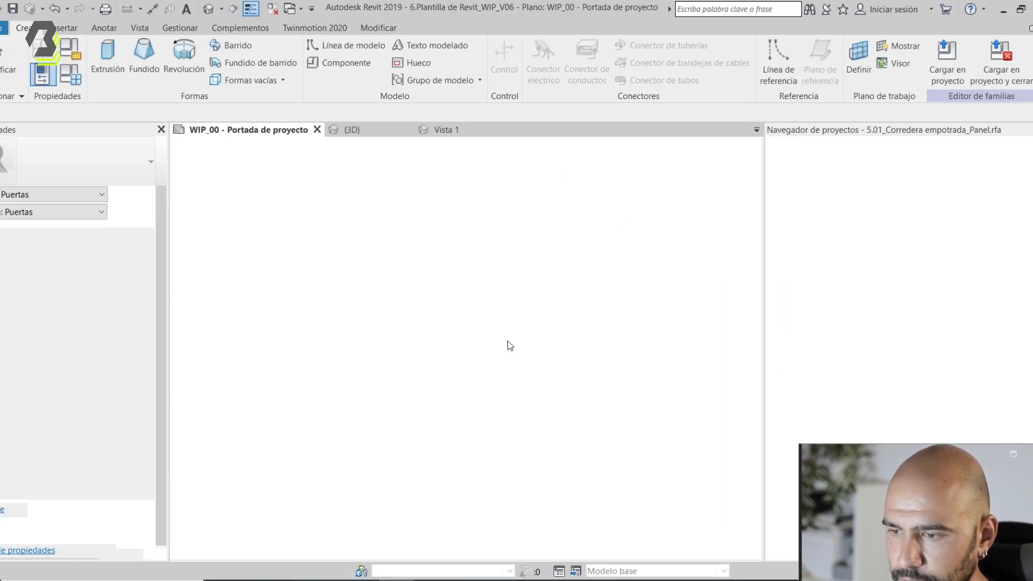
- Examine the PUERTA ACORAZADA swing doors under 5.01_Puertas_Anteproyecto, checking the type of the 92x210 door
{"action": "scroll", "coordinate": [506, 339], "scroll_direction": "down", "scroll_amount": 5}
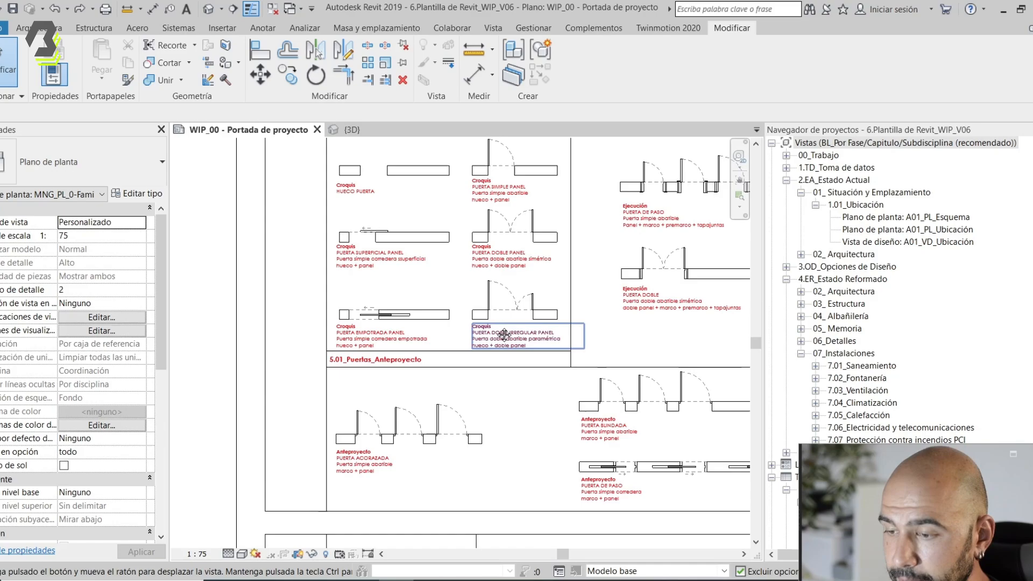
{"action": "scroll", "coordinate": [479, 440], "scroll_direction": "up", "scroll_amount": 3}
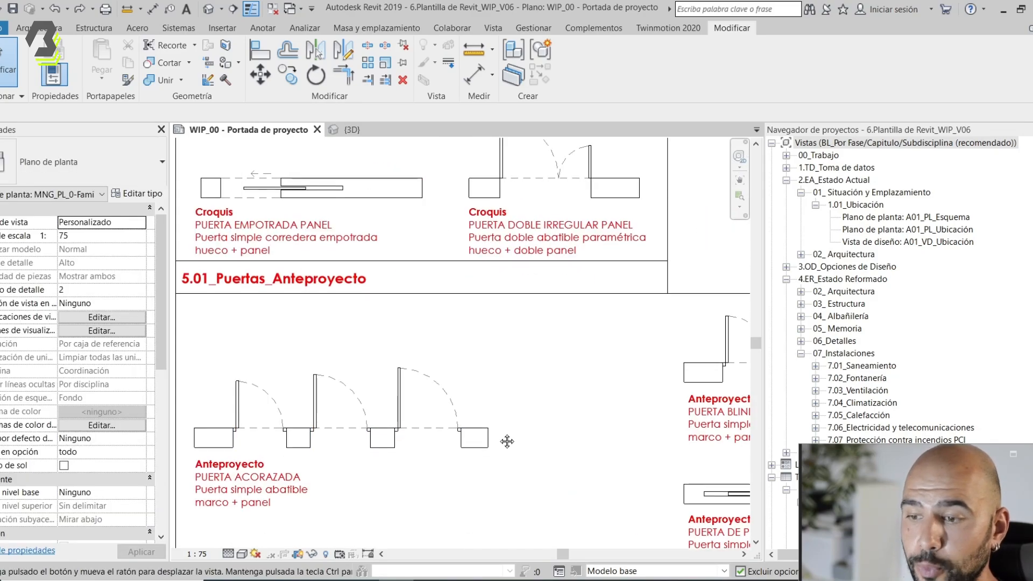
{"action": "middle_click_drag", "start_coordinate": [507, 442], "coordinate": [498, 431]}
{"action": "scroll", "coordinate": [442, 437], "scroll_direction": "up", "scroll_amount": 3}
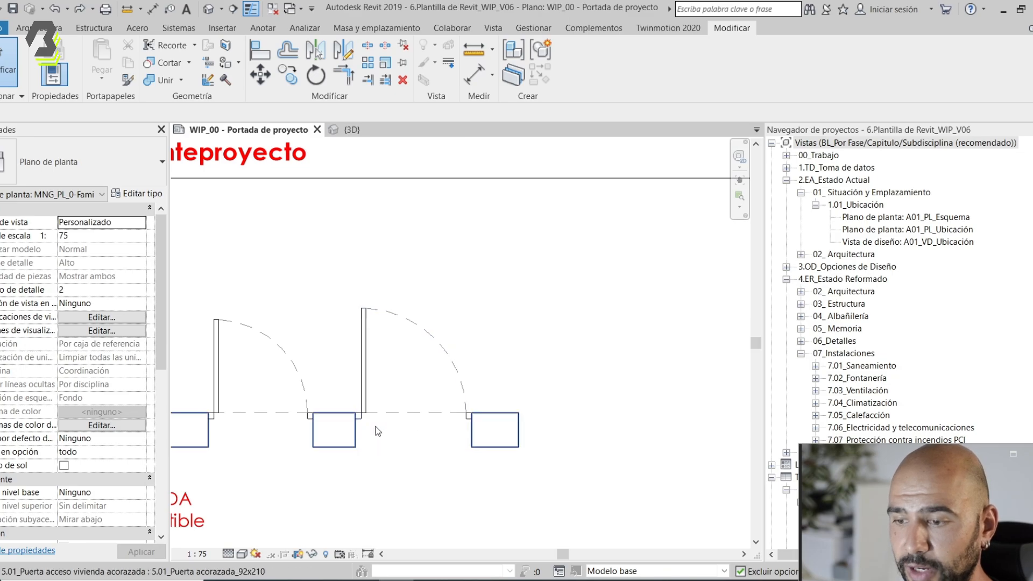
{"action": "scroll", "coordinate": [357, 423], "scroll_direction": "down", "scroll_amount": 2}
{"action": "middle_click_drag", "start_coordinate": [403, 425], "coordinate": [466, 406]}
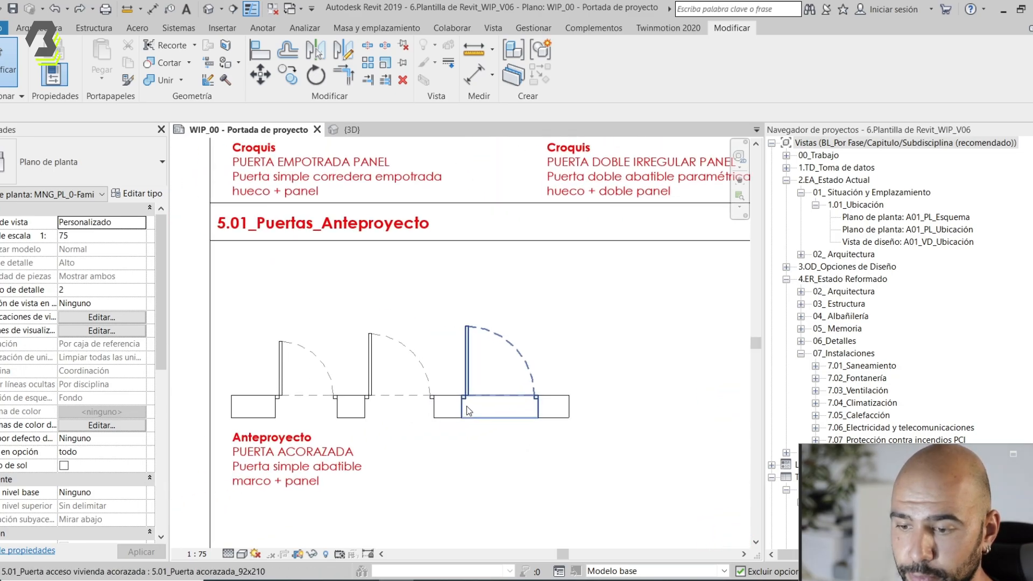
{"action": "scroll", "coordinate": [465, 396], "scroll_direction": "up", "scroll_amount": 1}
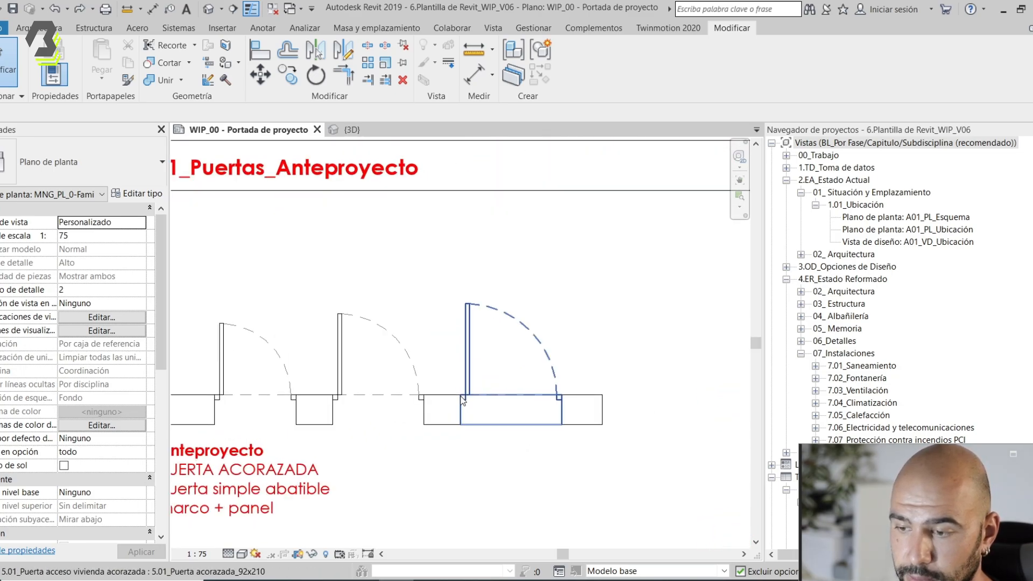
{"action": "scroll", "coordinate": [510, 396], "scroll_direction": "up", "scroll_amount": 1}
{"action": "left_click", "coordinate": [464, 317]}
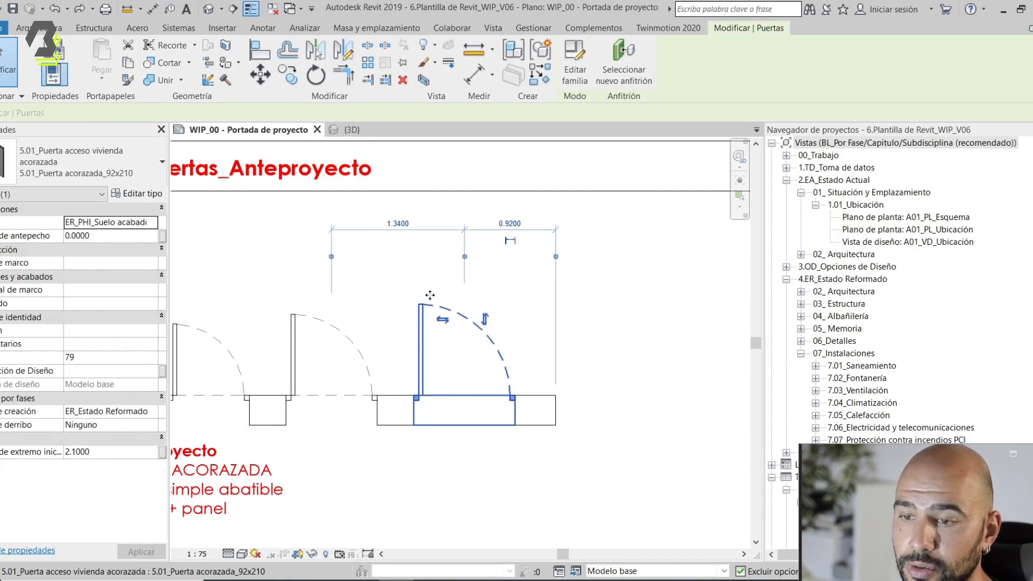
{"action": "left_click", "coordinate": [309, 276]}
- Check the type of the first PUERTA BLINDADA door in the Anteproyecto section, then clear the selection
{"action": "scroll", "coordinate": [355, 283], "scroll_direction": "down", "scroll_amount": 2}
{"action": "middle_click_drag", "start_coordinate": [504, 306], "coordinate": [484, 305]}
{"action": "middle_click_drag", "start_coordinate": [716, 277], "coordinate": [621, 305]}
{"action": "left_click", "coordinate": [612, 297]}
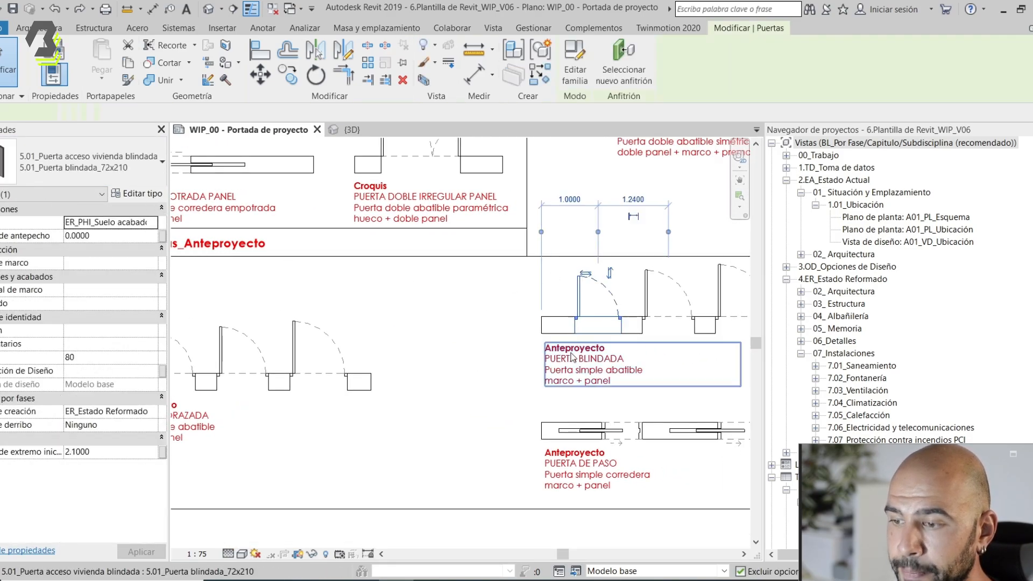
{"action": "middle_click_drag", "start_coordinate": [502, 380], "coordinate": [564, 379]}
{"action": "left_click", "coordinate": [479, 407]}
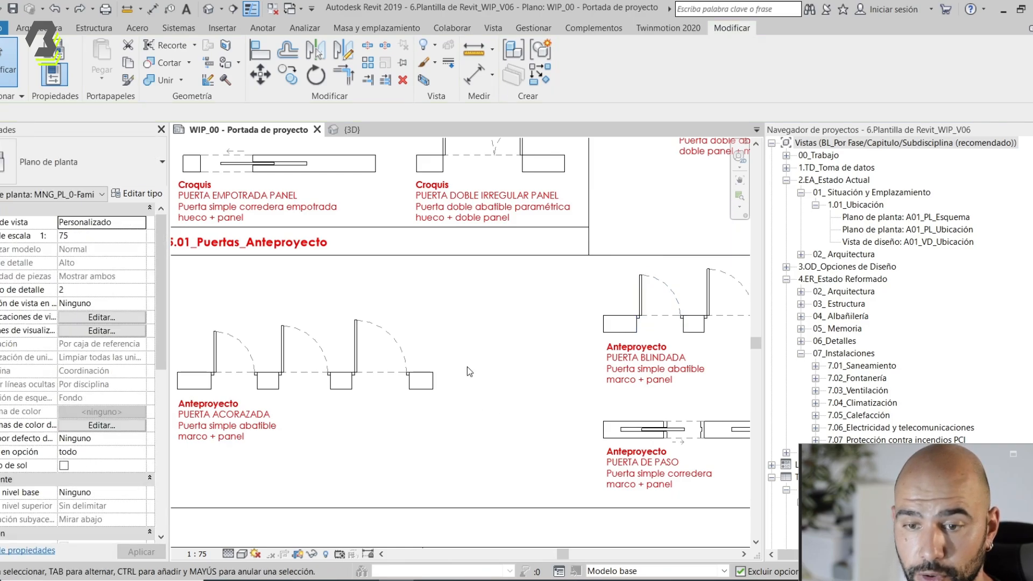
- Open the family of the 92x210 armoured entrance door for editing
{"action": "scroll", "coordinate": [397, 362], "scroll_direction": "up", "scroll_amount": 2}
{"action": "left_click", "coordinate": [399, 336]}
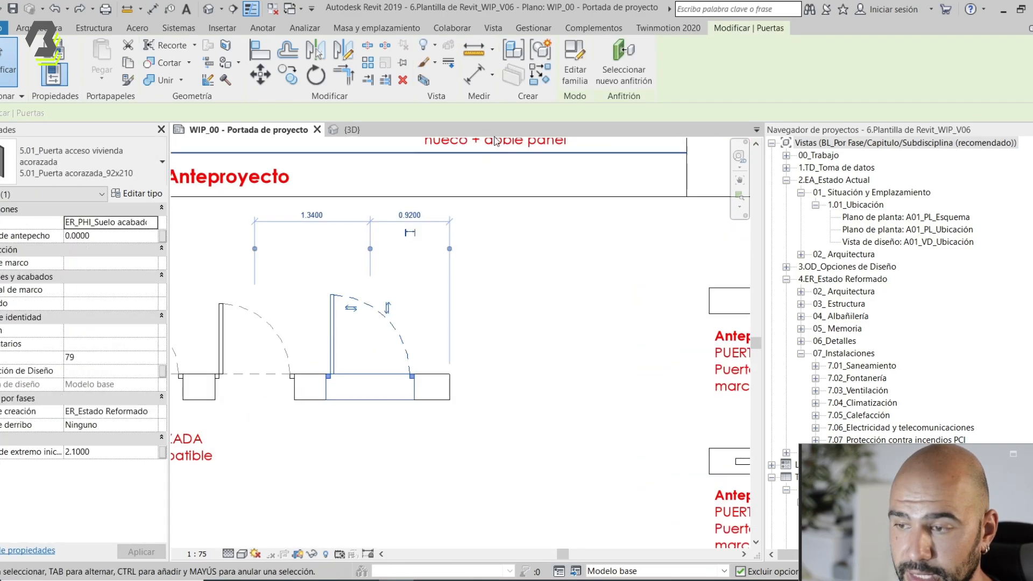
{"action": "left_click", "coordinate": [575, 74]}
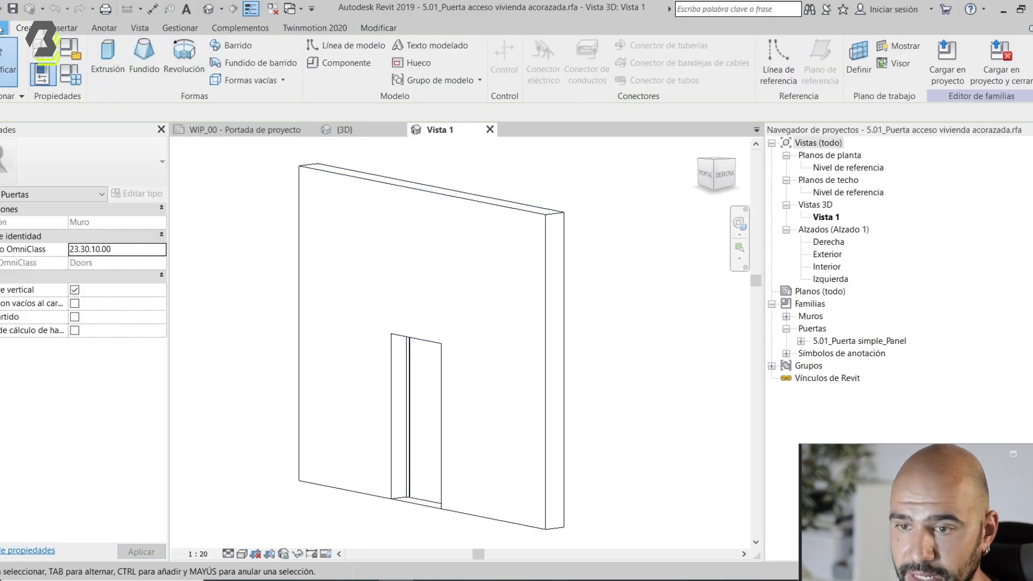
- Save the armoured door as a separate family file named 5.01_Puerta acceso vivienda acorazada.rfa in Documentos
{"action": "left_click", "coordinate": [2, 29]}
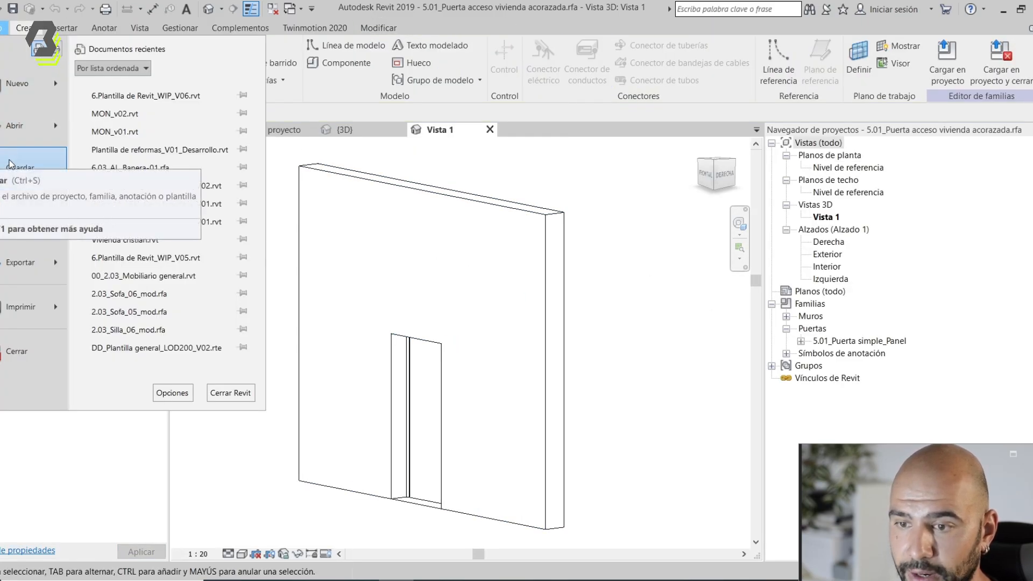
{"action": "mouse_move", "coordinate": [30, 217]}
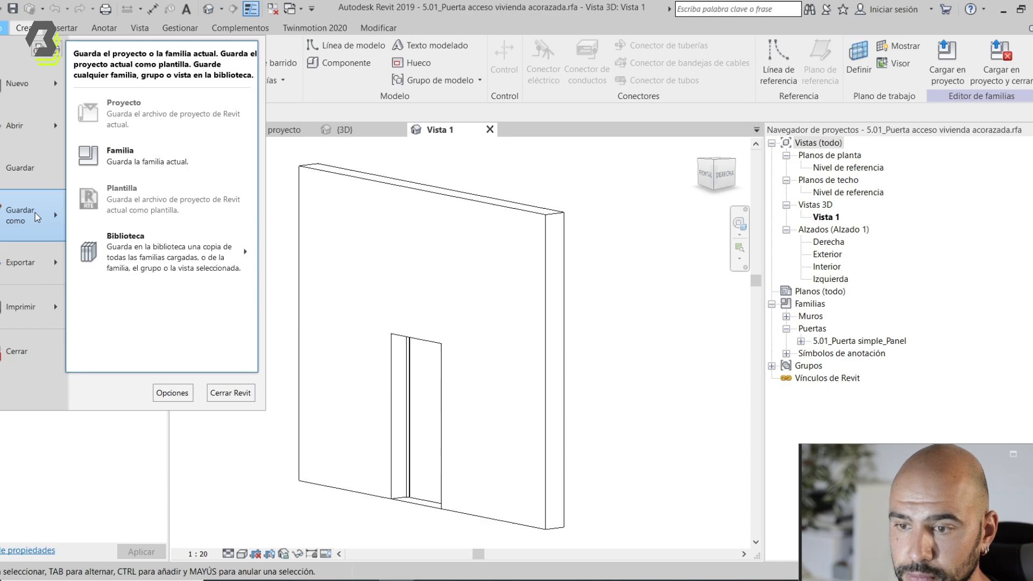
{"action": "left_click", "coordinate": [124, 161]}
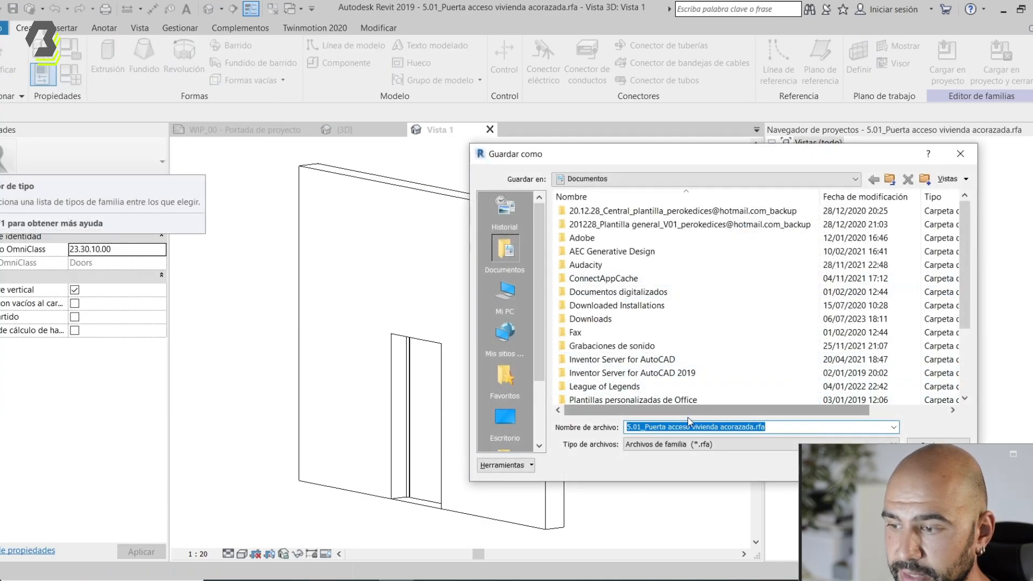
{"action": "key", "text": "Return"}
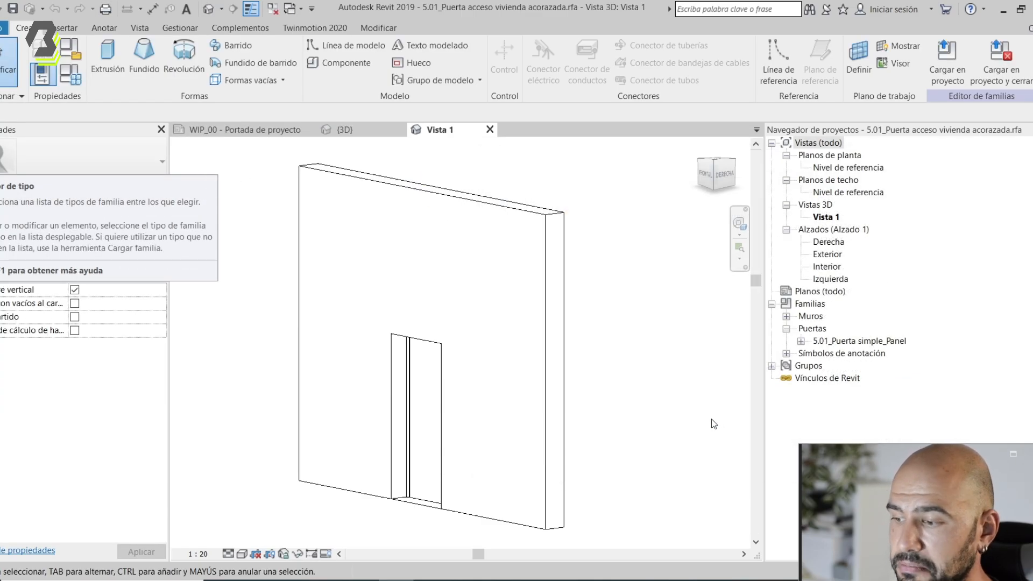
- Close the armoured door family and return to the Anteproyecto doors on the cover plan
{"action": "left_click", "coordinate": [490, 129]}
{"action": "left_click", "coordinate": [541, 302]}
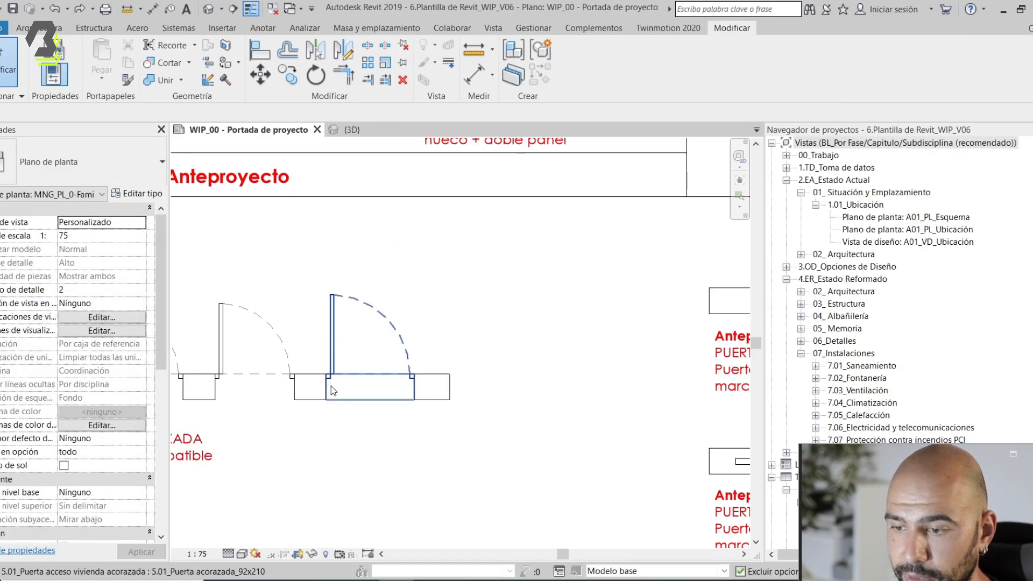
{"action": "scroll", "coordinate": [366, 386], "scroll_direction": "down", "scroll_amount": 3}
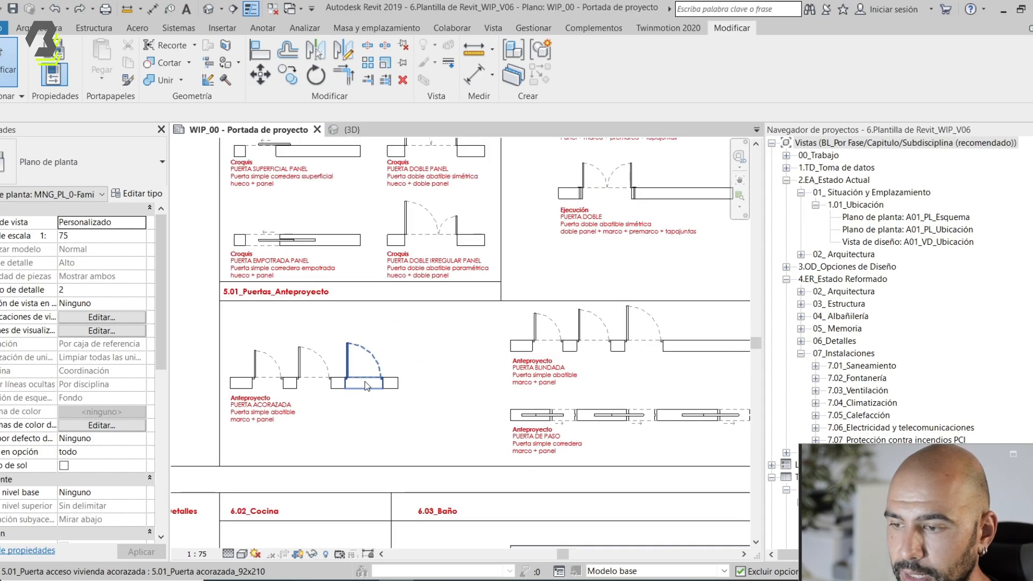
- Examine the PUERTA BLINDADA hinged doors and the PUERTA DE PASO sliding doors in the Anteproyecto section
{"action": "scroll", "coordinate": [456, 351], "scroll_direction": "up", "scroll_amount": 3}
{"action": "scroll", "coordinate": [484, 471], "scroll_direction": "up", "scroll_amount": 2}
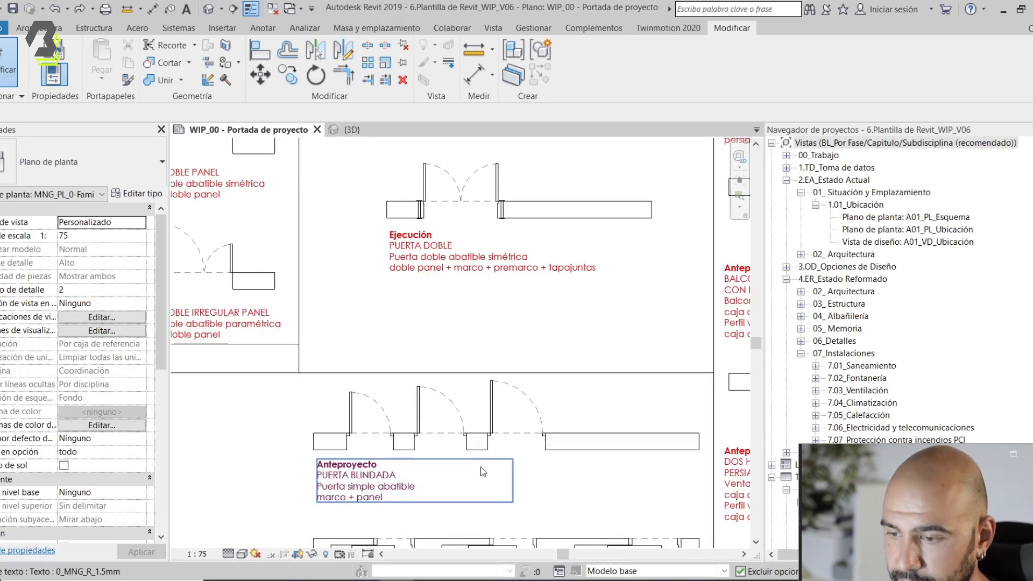
{"action": "middle_click_drag", "start_coordinate": [483, 472], "coordinate": [535, 328]}
{"action": "scroll", "coordinate": [456, 403], "scroll_direction": "up", "scroll_amount": 2}
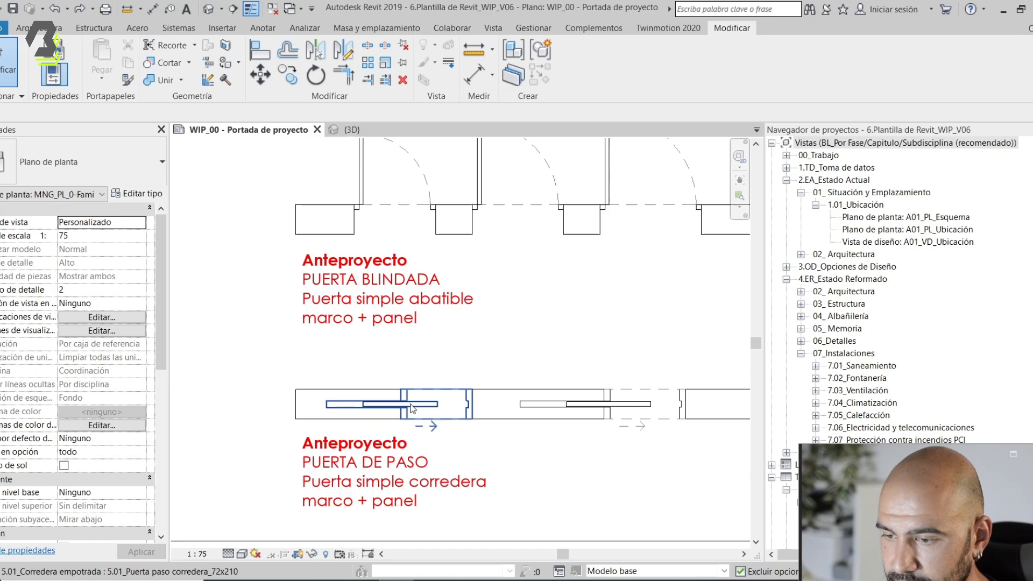
{"action": "scroll", "coordinate": [411, 408], "scroll_direction": "down", "scroll_amount": 2}
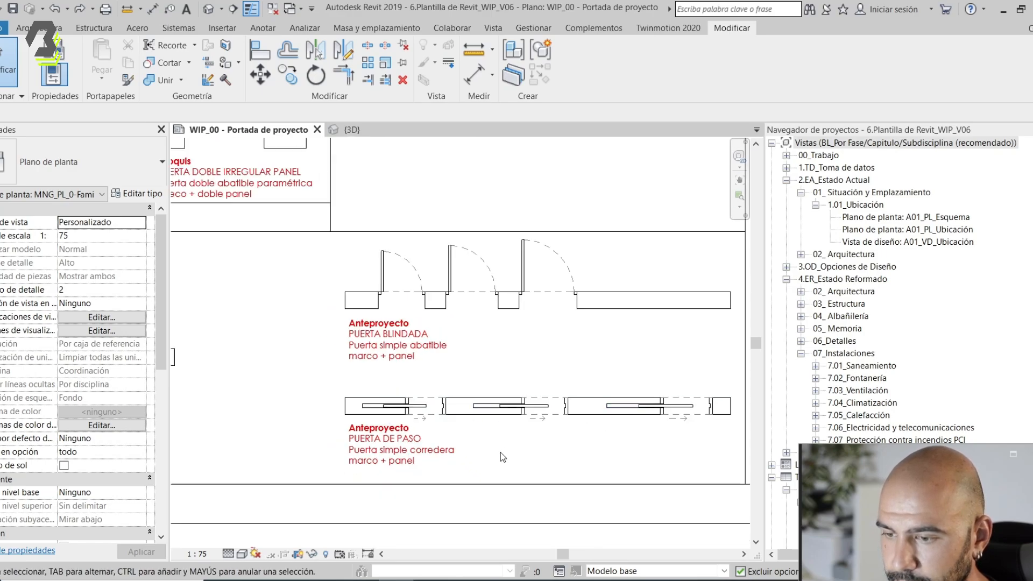
{"action": "scroll", "coordinate": [503, 436], "scroll_direction": "up", "scroll_amount": 2}
{"action": "scroll", "coordinate": [501, 391], "scroll_direction": "up", "scroll_amount": 1}
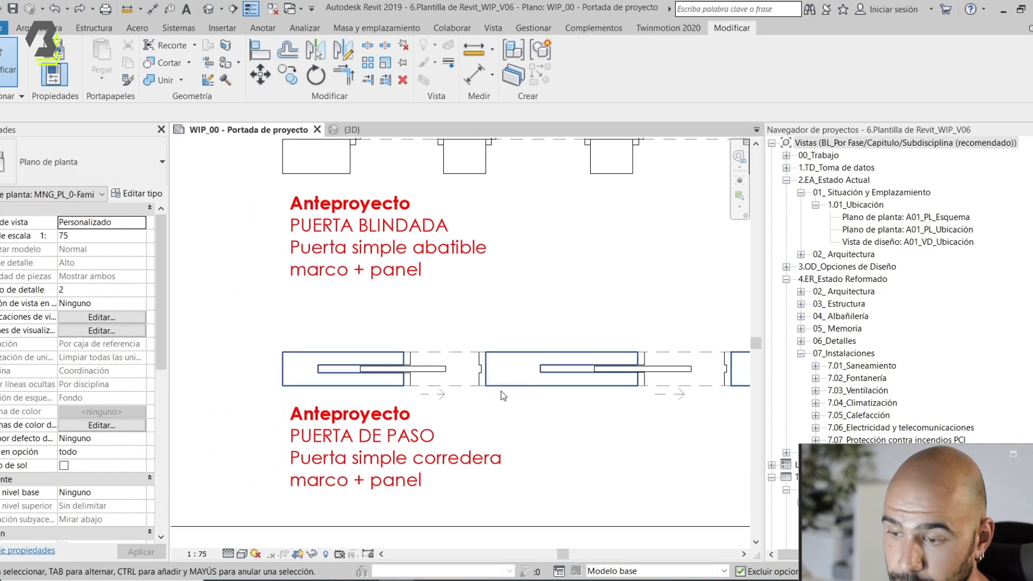
{"action": "scroll", "coordinate": [485, 360], "scroll_direction": "up", "scroll_amount": 2}
{"action": "scroll", "coordinate": [484, 360], "scroll_direction": "down", "scroll_amount": 1}
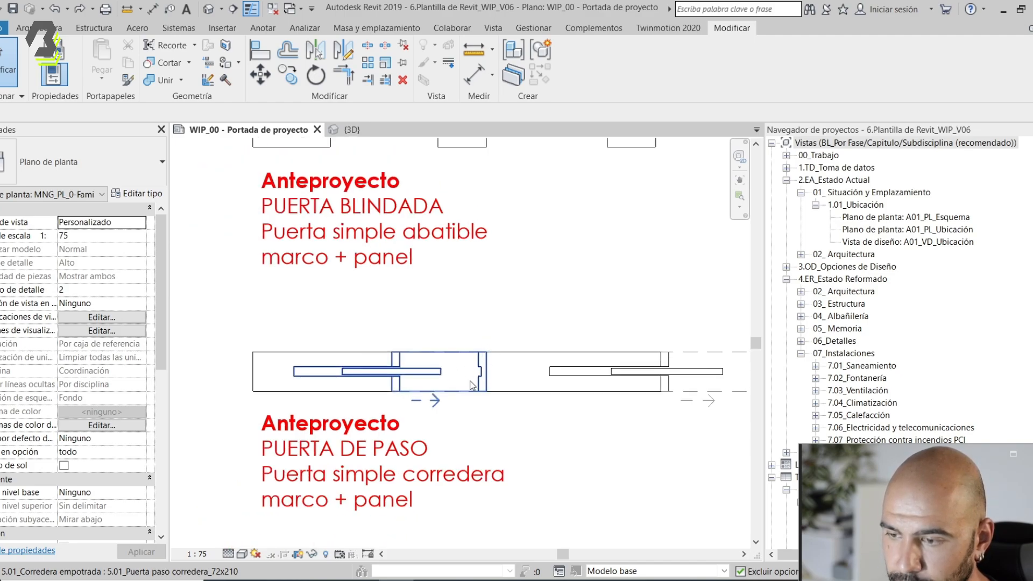
{"action": "scroll", "coordinate": [484, 396], "scroll_direction": "down", "scroll_amount": 5}
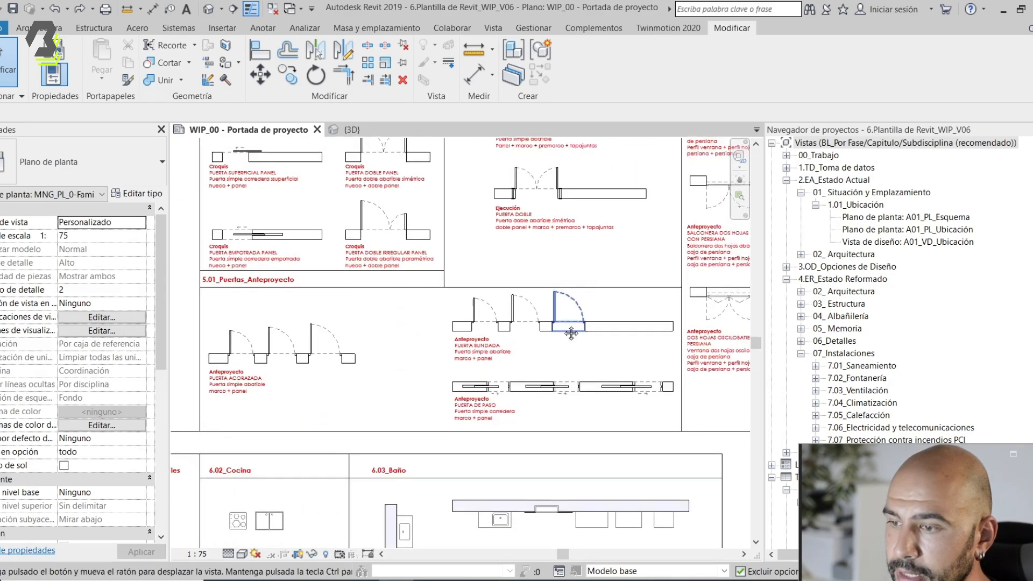
- Examine the hinged PUERTA DE PASO and PUERTA DOBLE families in the 5.01_Puertas_Ejecución section, including their frames and trims
{"action": "scroll", "coordinate": [542, 239], "scroll_direction": "up", "scroll_amount": 3}
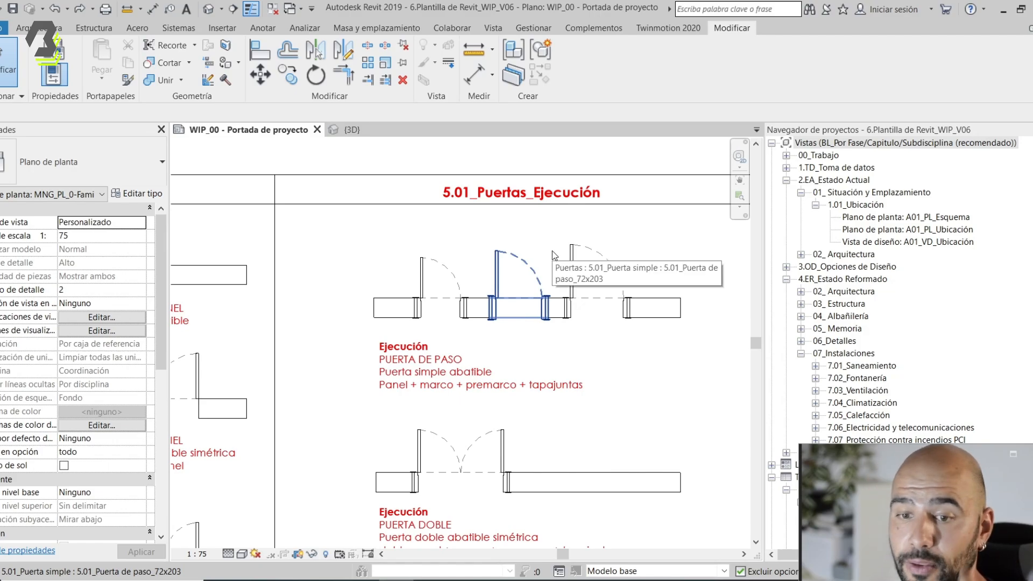
{"action": "scroll", "coordinate": [508, 351], "scroll_direction": "up", "scroll_amount": 3}
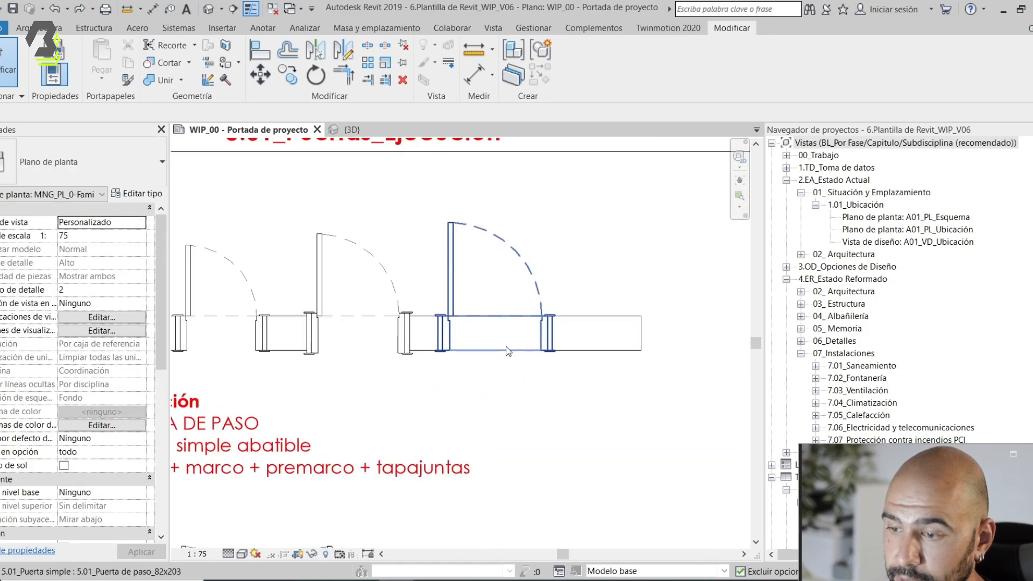
{"action": "scroll", "coordinate": [508, 351], "scroll_direction": "up", "scroll_amount": 3}
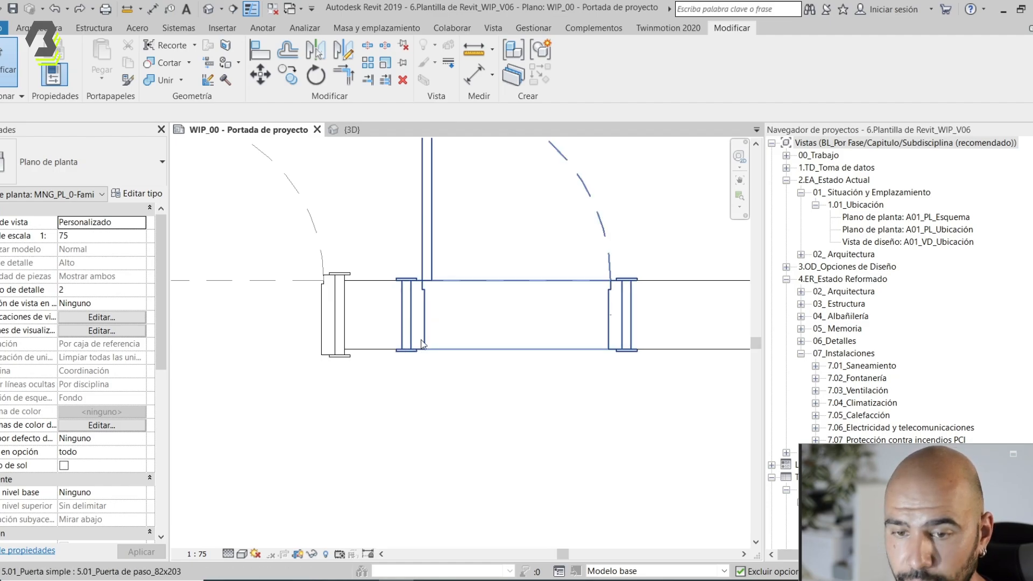
{"action": "scroll", "coordinate": [423, 345], "scroll_direction": "down", "scroll_amount": 5}
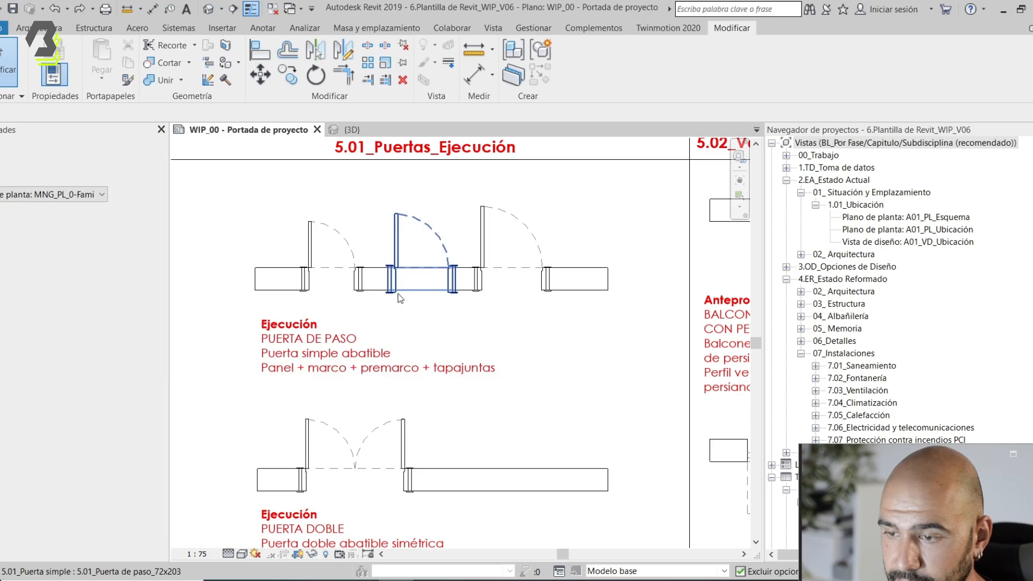
{"action": "scroll", "coordinate": [380, 371], "scroll_direction": "down", "scroll_amount": 1}
{"action": "middle_click_drag", "start_coordinate": [389, 391], "coordinate": [440, 314]}
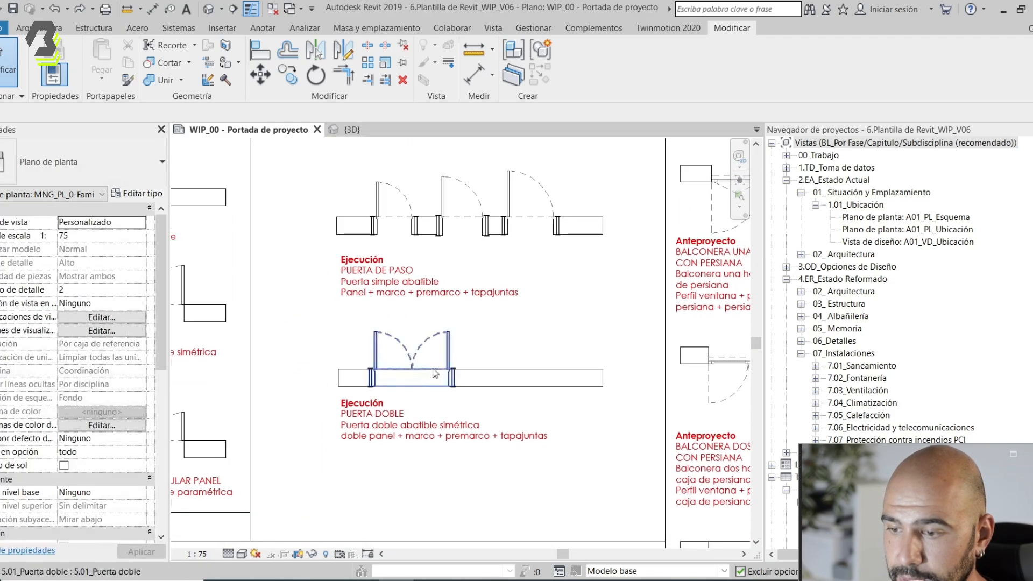
{"action": "scroll", "coordinate": [435, 373], "scroll_direction": "down", "scroll_amount": 4}
{"action": "scroll", "coordinate": [392, 434], "scroll_direction": "up", "scroll_amount": 5}
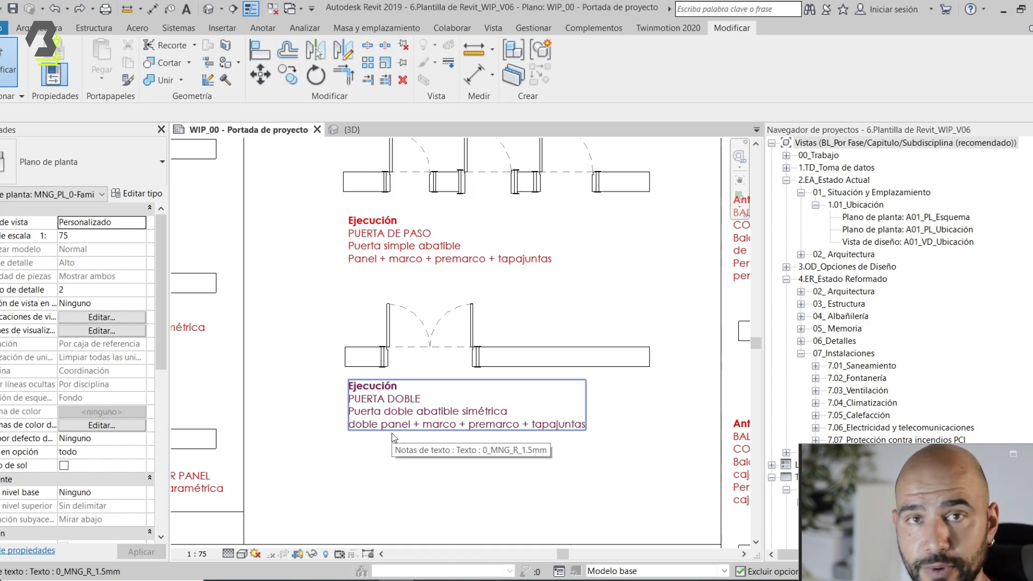
{"action": "scroll", "coordinate": [392, 434], "scroll_direction": "down", "scroll_amount": 2}
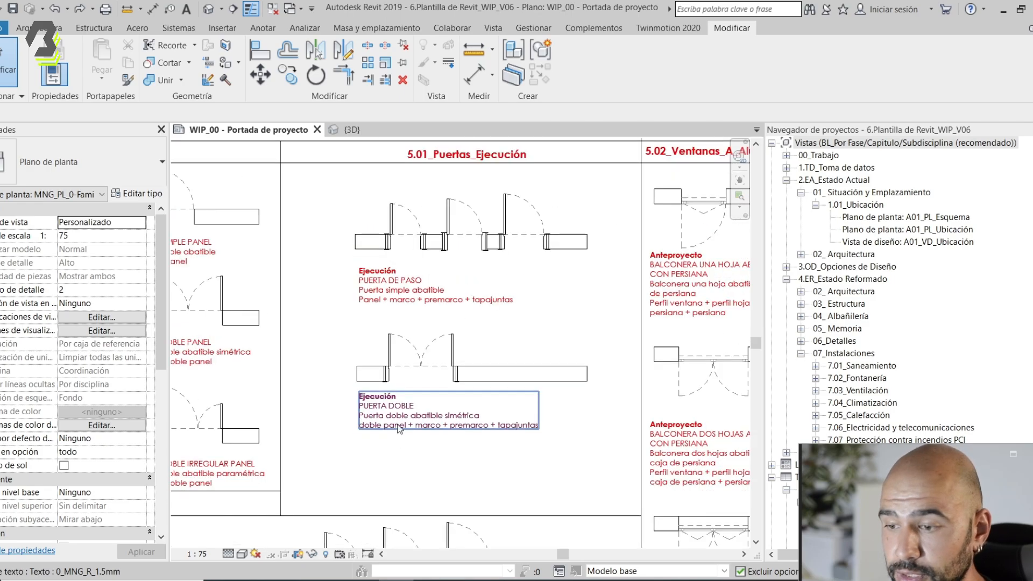
- Look over the 5.02_Ventanas section with its aluminium and timber window families
{"action": "middle_click_drag", "start_coordinate": [484, 382], "coordinate": [431, 391]}
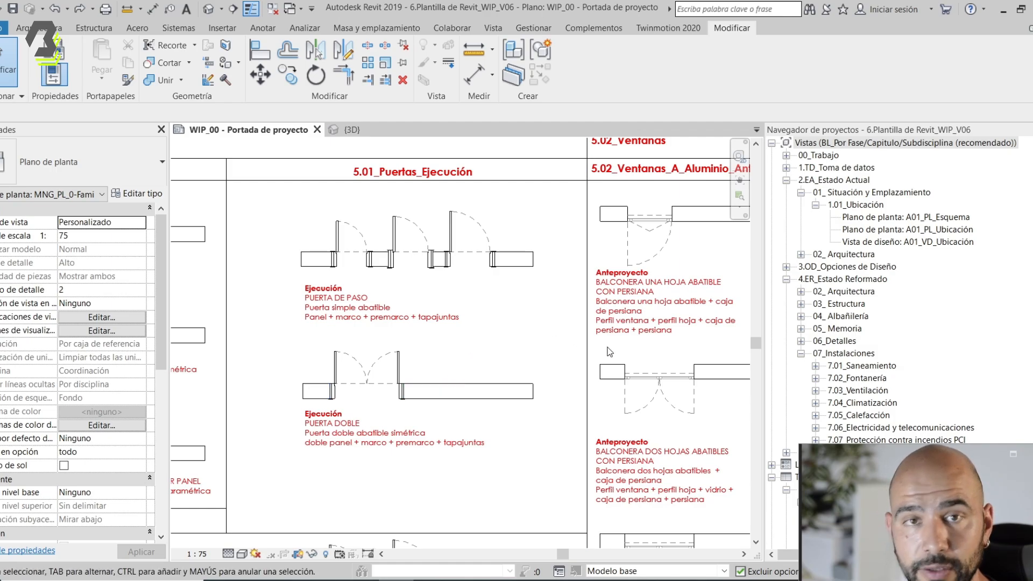
{"action": "middle_click_drag", "start_coordinate": [613, 353], "coordinate": [395, 394]}
{"action": "scroll", "coordinate": [398, 392], "scroll_direction": "down", "scroll_amount": 1}
{"action": "middle_click_drag", "start_coordinate": [514, 416], "coordinate": [396, 403]}
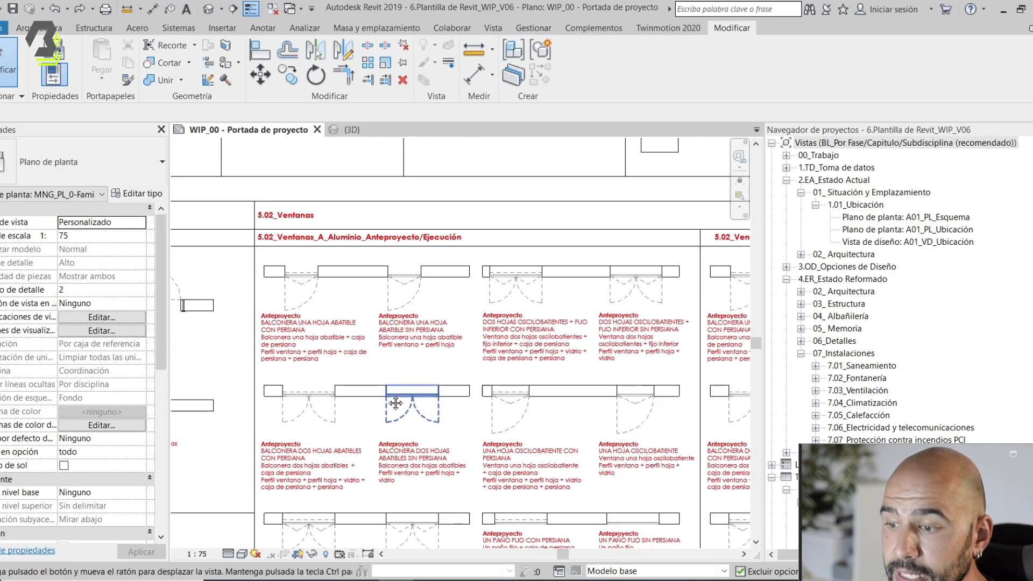
{"action": "scroll", "coordinate": [394, 399], "scroll_direction": "down", "scroll_amount": 1}
{"action": "middle_click_drag", "start_coordinate": [473, 397], "coordinate": [389, 403]}
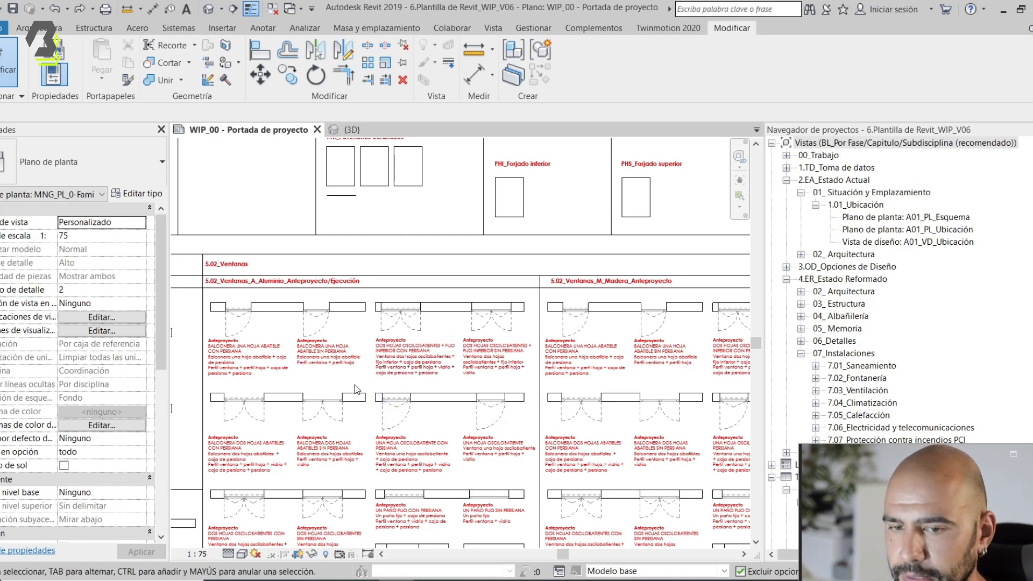
{"action": "middle_click_drag", "start_coordinate": [396, 350], "coordinate": [369, 295]}
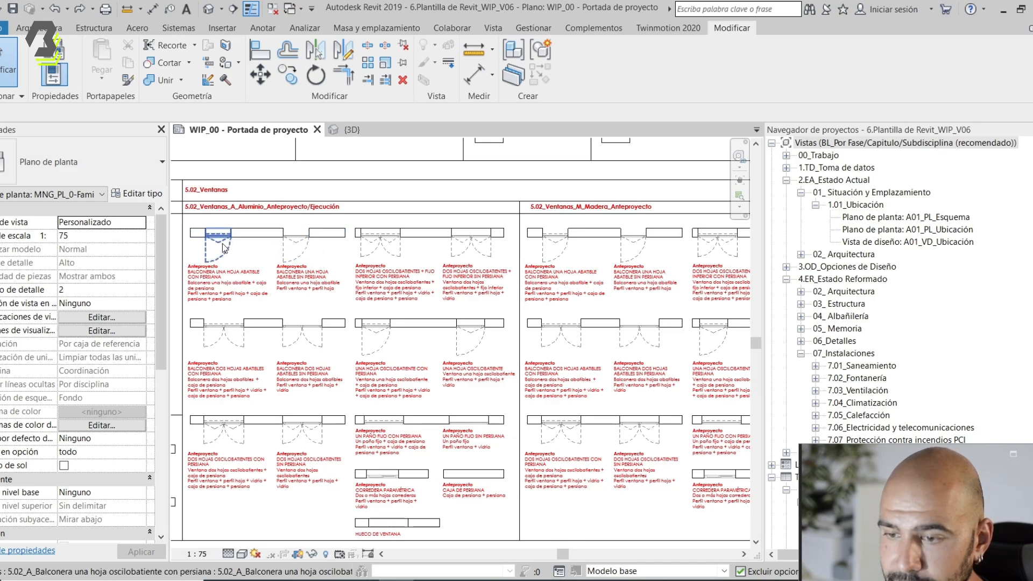
- Compare the aluminium and timber one-leaf tilt-and-turn windows with shutter, and review the aluminium window's type properties
{"action": "left_click", "coordinate": [386, 353]}
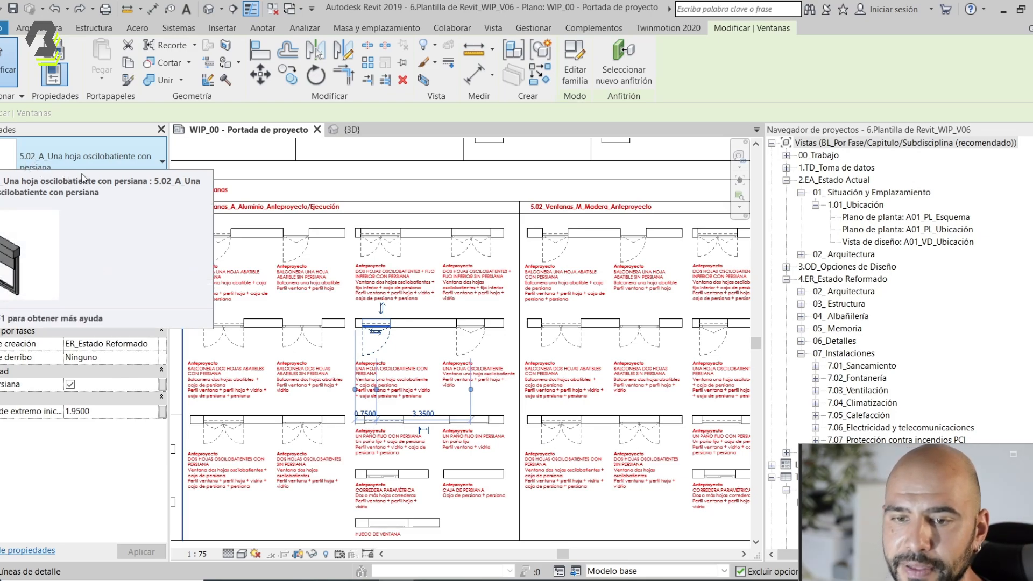
{"action": "left_click", "coordinate": [702, 338]}
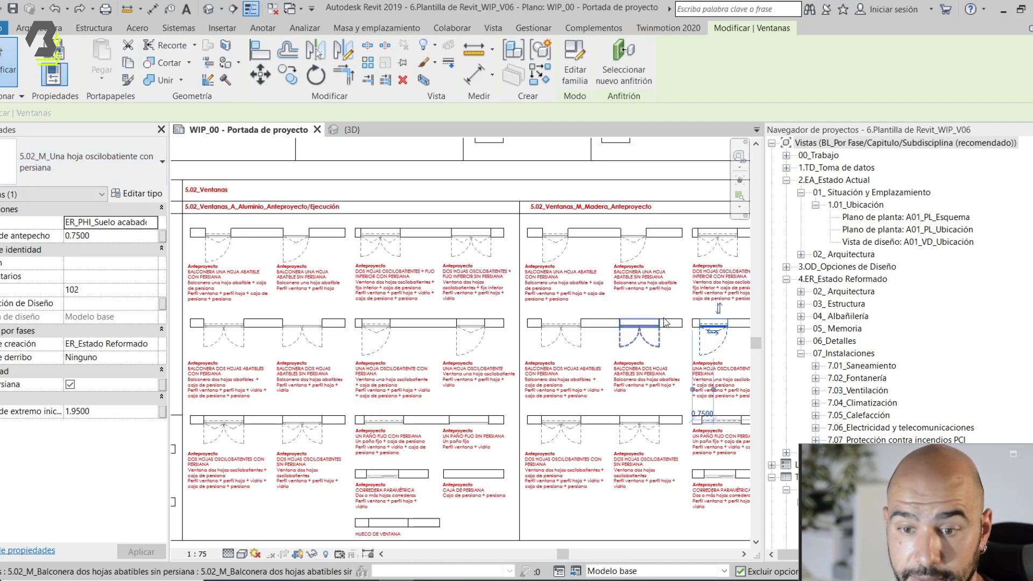
{"action": "left_click", "coordinate": [157, 194]}
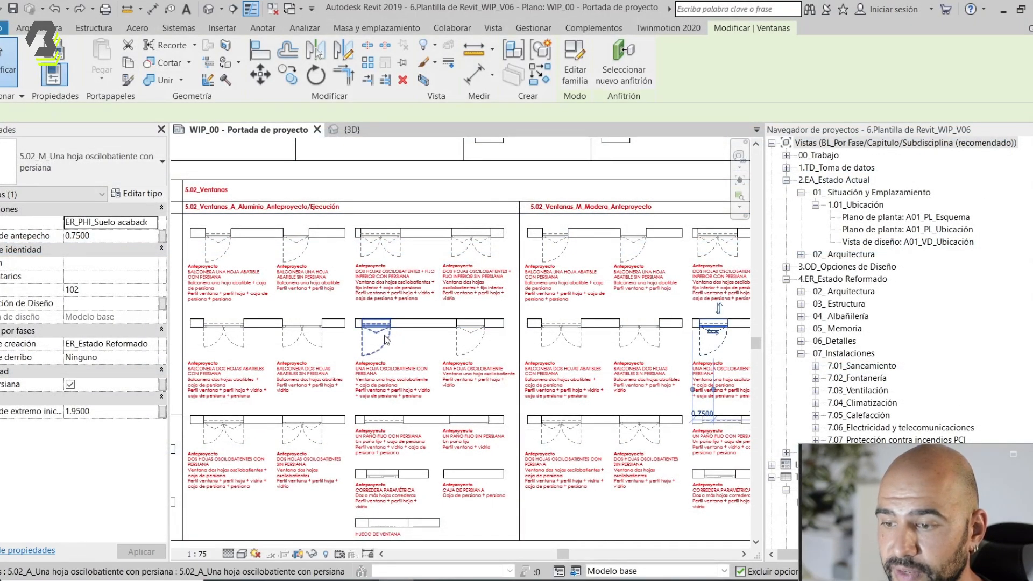
{"action": "left_click", "coordinate": [136, 194]}
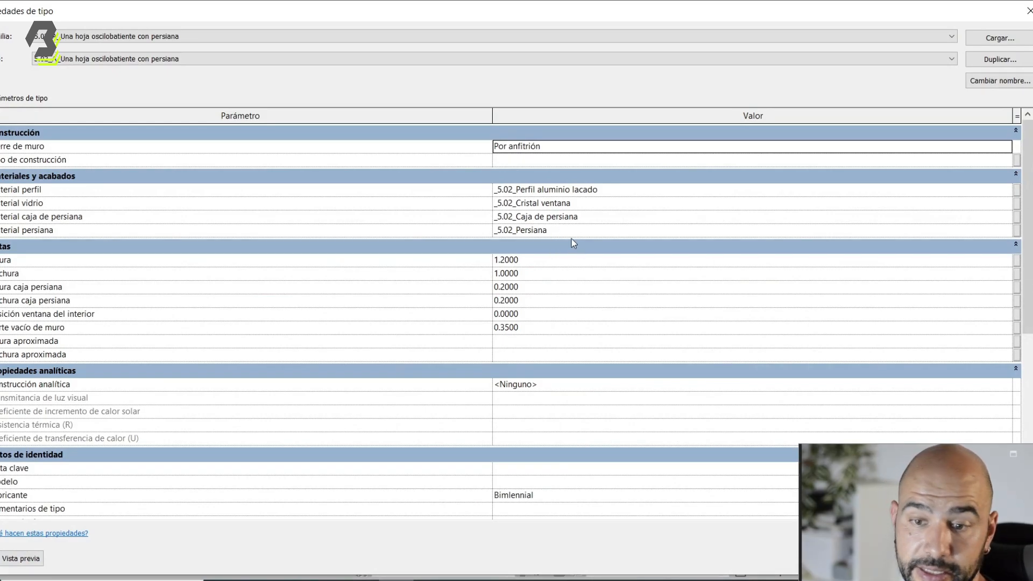
{"action": "key", "text": "Escape"}
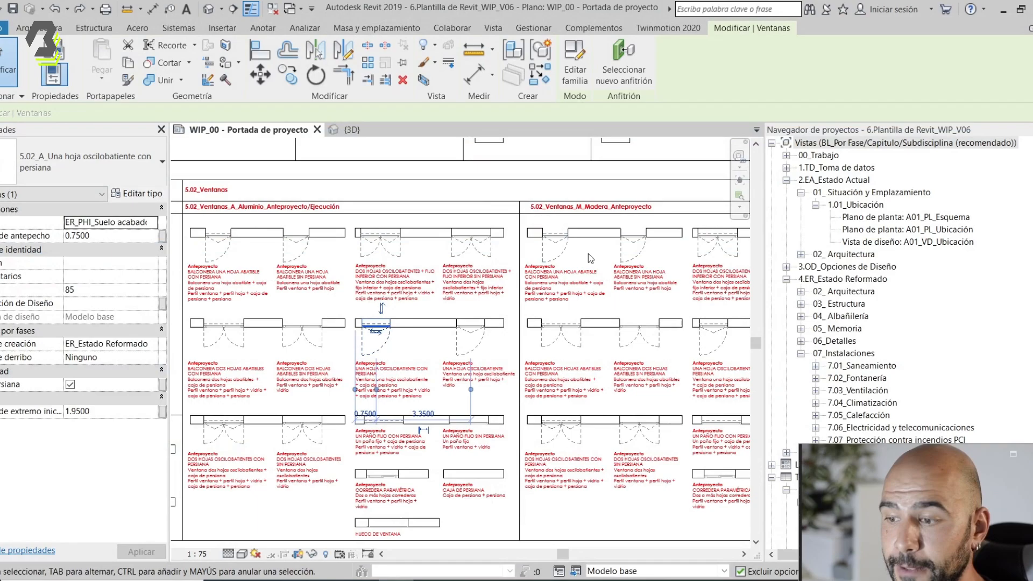
- Inspect the plan symbols of the windows with and without shutter at close range and clear the selection
{"action": "scroll", "coordinate": [572, 339], "scroll_direction": "up", "scroll_amount": 3}
{"action": "scroll", "coordinate": [447, 336], "scroll_direction": "up", "scroll_amount": 3}
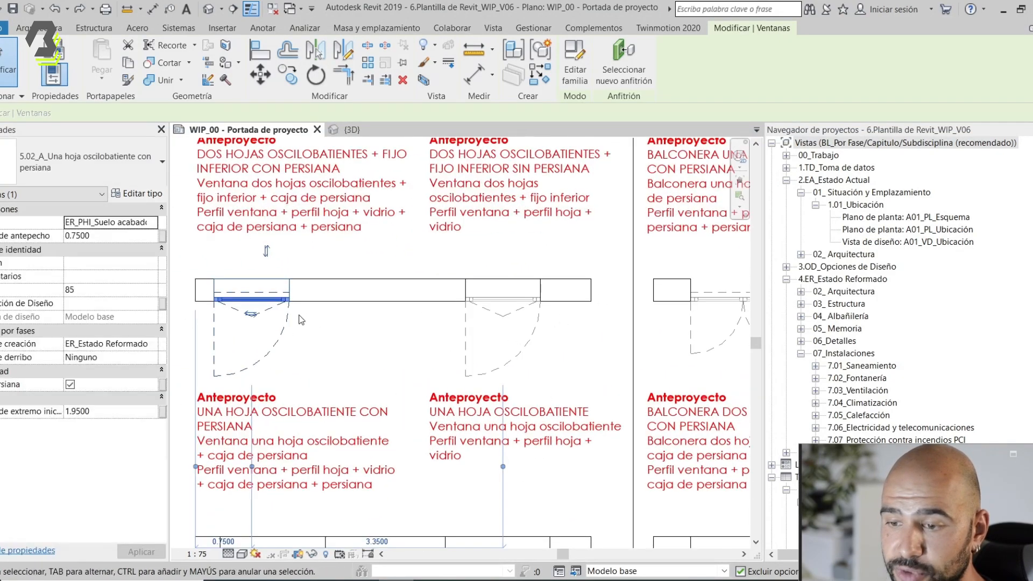
{"action": "left_click", "coordinate": [423, 360]}
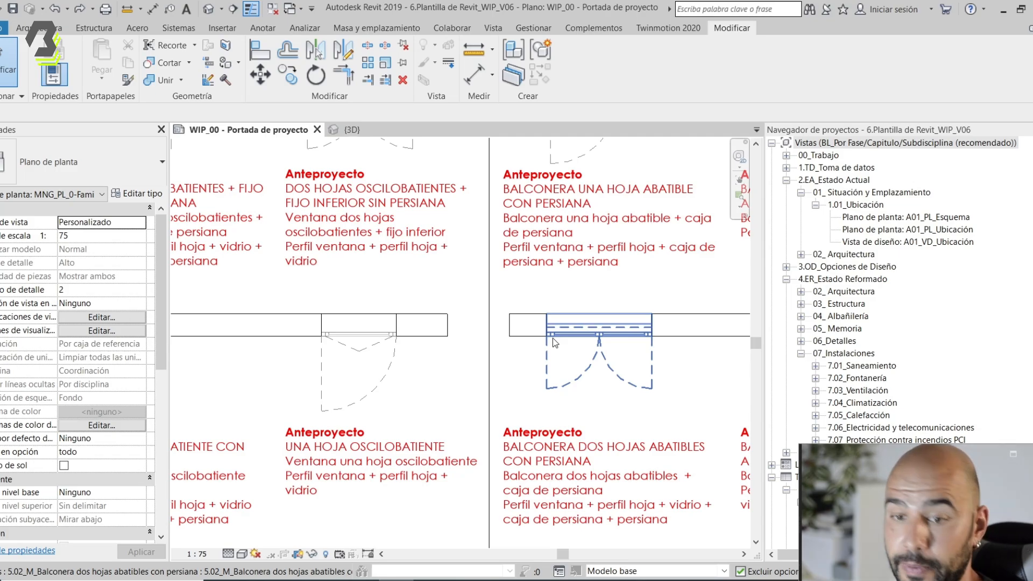
{"action": "scroll", "coordinate": [554, 338], "scroll_direction": "down", "scroll_amount": 3}
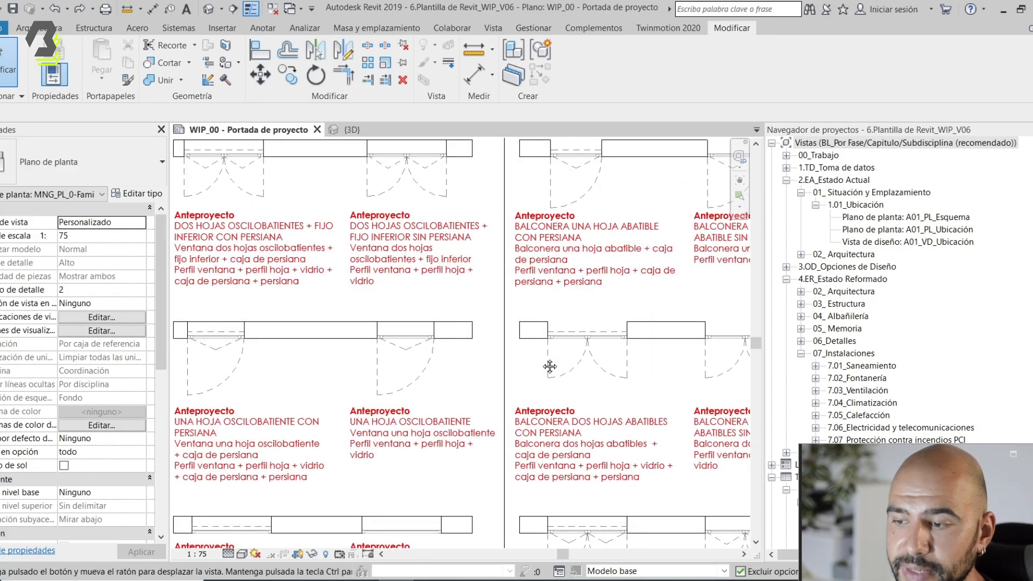
{"action": "scroll", "coordinate": [615, 351], "scroll_direction": "down", "scroll_amount": 5}
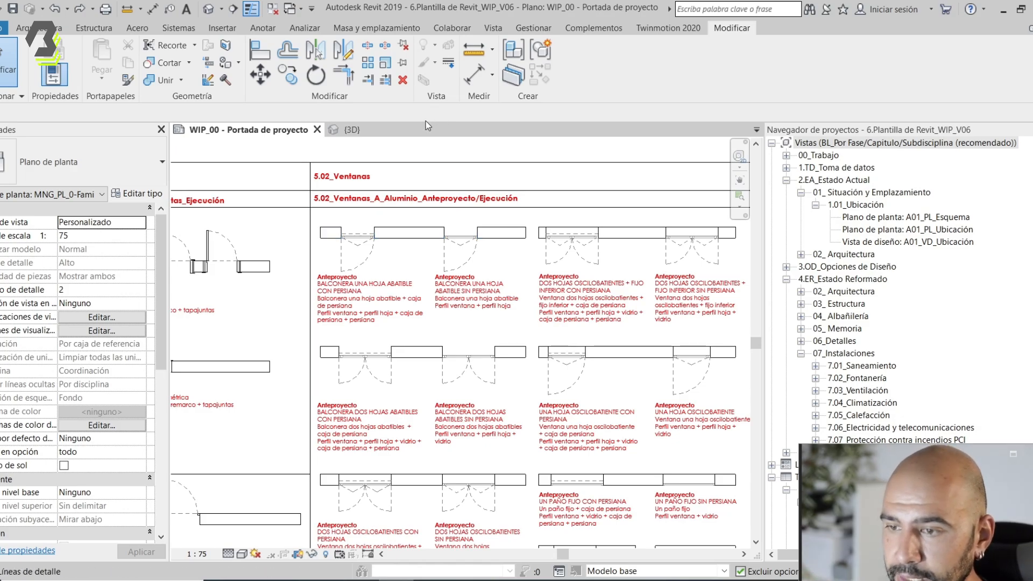
- Compare the timber two-leaf balcony windows with and without shutter in the 3D view
{"action": "left_click", "coordinate": [352, 129]}
{"action": "scroll", "coordinate": [442, 314], "scroll_direction": "up", "scroll_amount": 5}
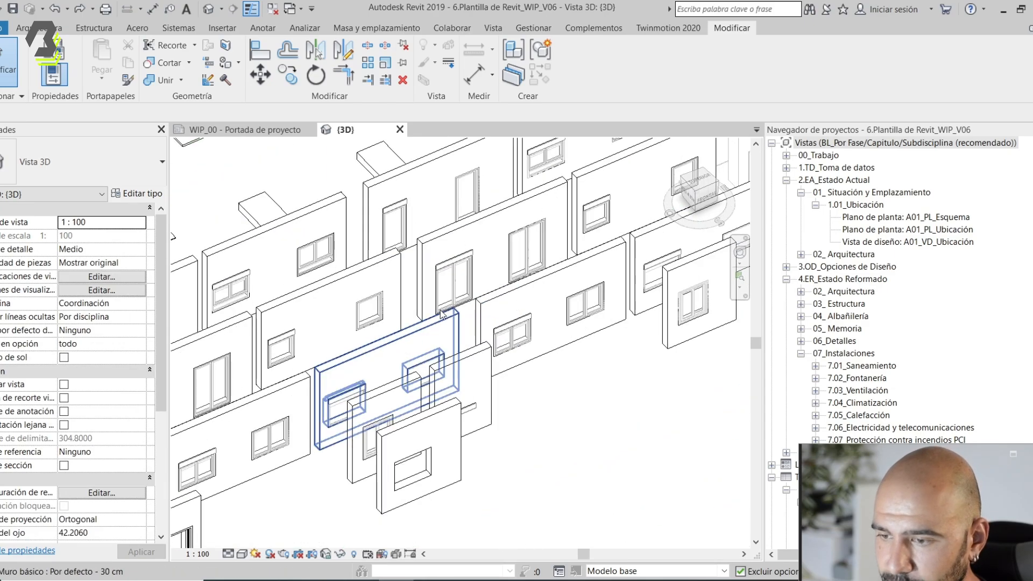
{"action": "scroll", "coordinate": [464, 317], "scroll_direction": "up", "scroll_amount": 5}
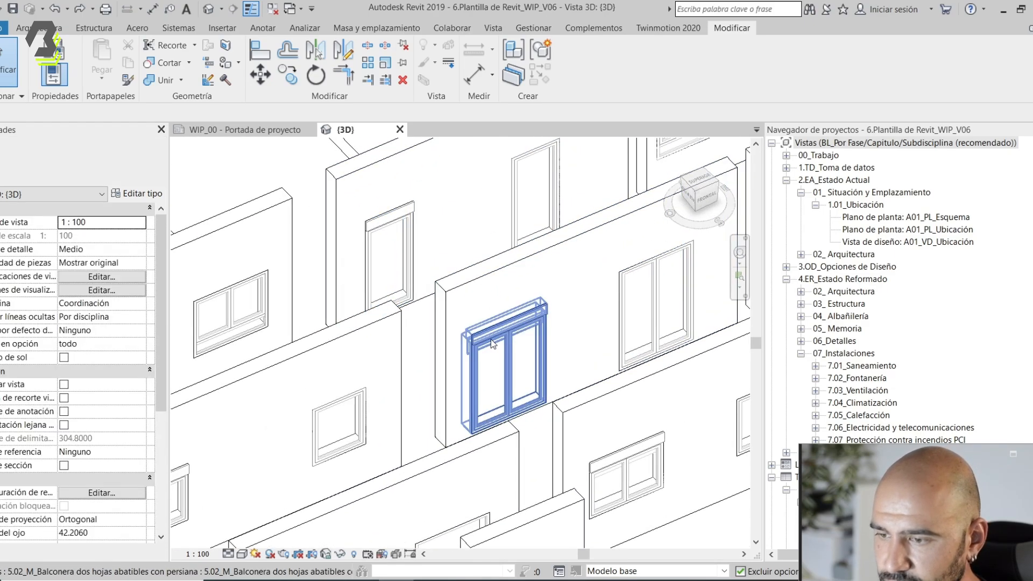
{"action": "left_click", "coordinate": [500, 338]}
{"action": "scroll", "coordinate": [485, 374], "scroll_direction": "up", "scroll_amount": 2}
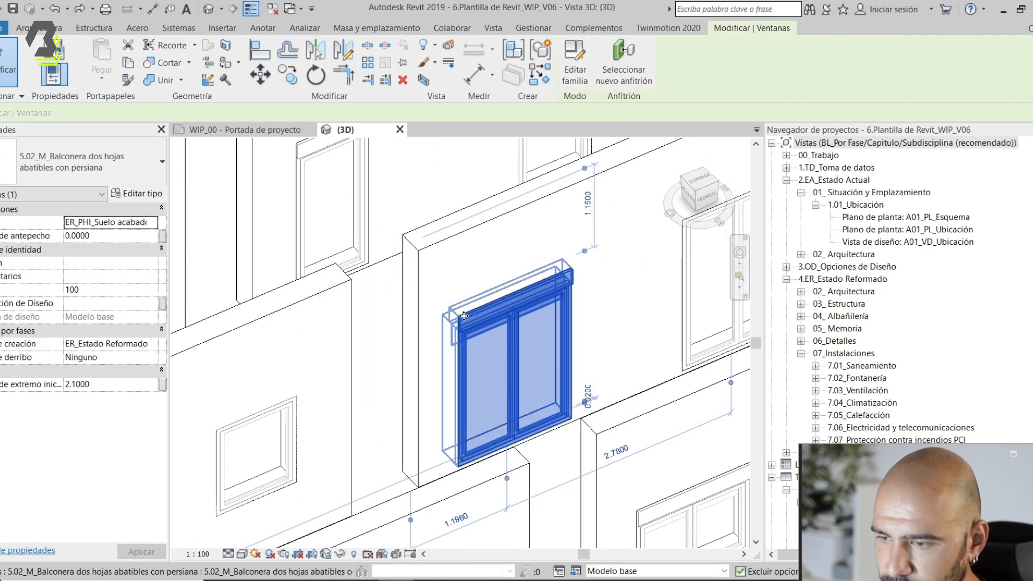
{"action": "scroll", "coordinate": [513, 359], "scroll_direction": "down", "scroll_amount": 3}
{"action": "middle_click_drag", "start_coordinate": [589, 372], "coordinate": [483, 377]}
{"action": "left_click", "coordinate": [561, 305]}
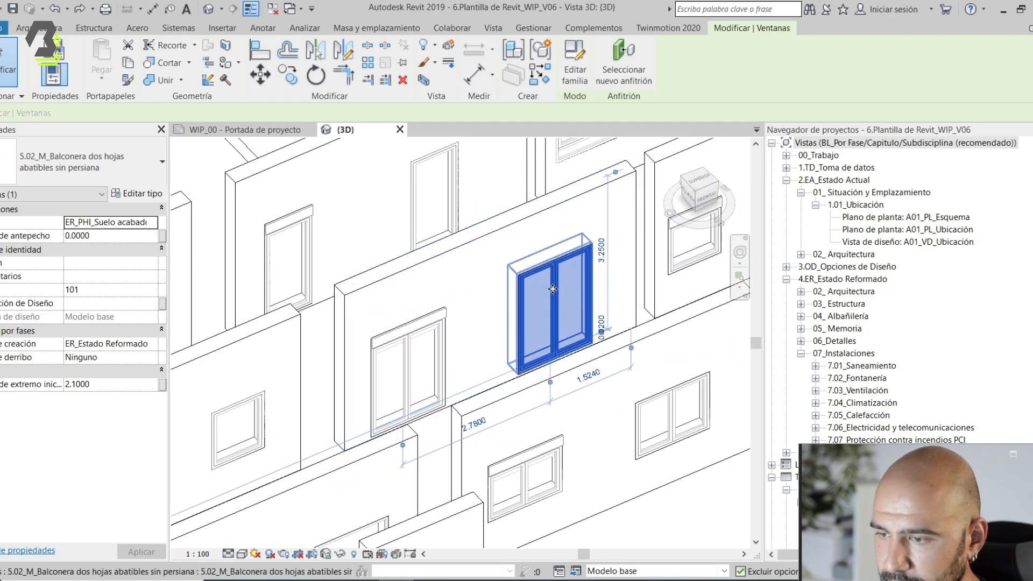
{"action": "key", "text": "Escape"}
- Open the family of the timber two-leaf balcony window with shutter for editing and view it from the side
{"action": "left_click", "coordinate": [423, 338]}
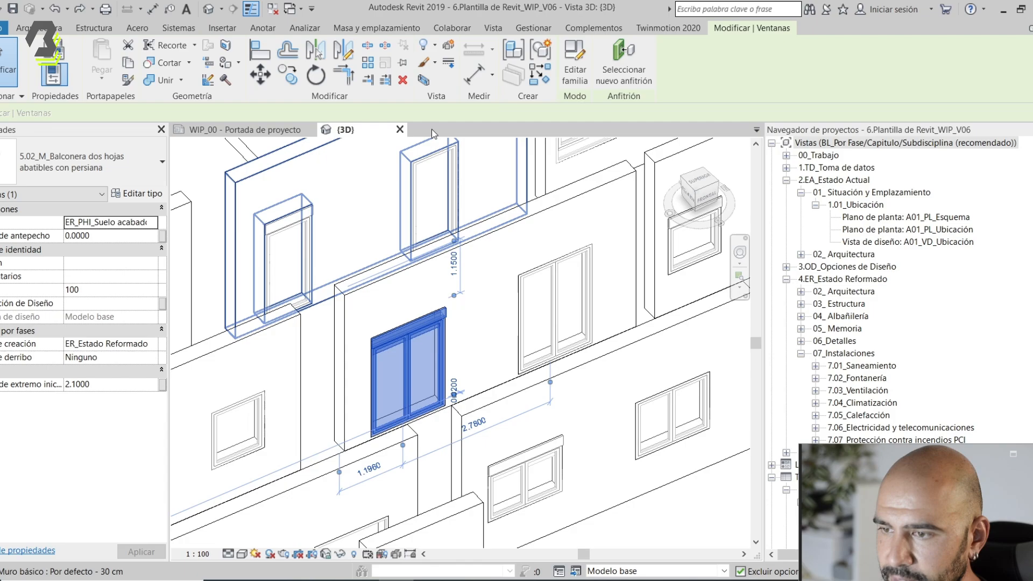
{"action": "left_click", "coordinate": [575, 59]}
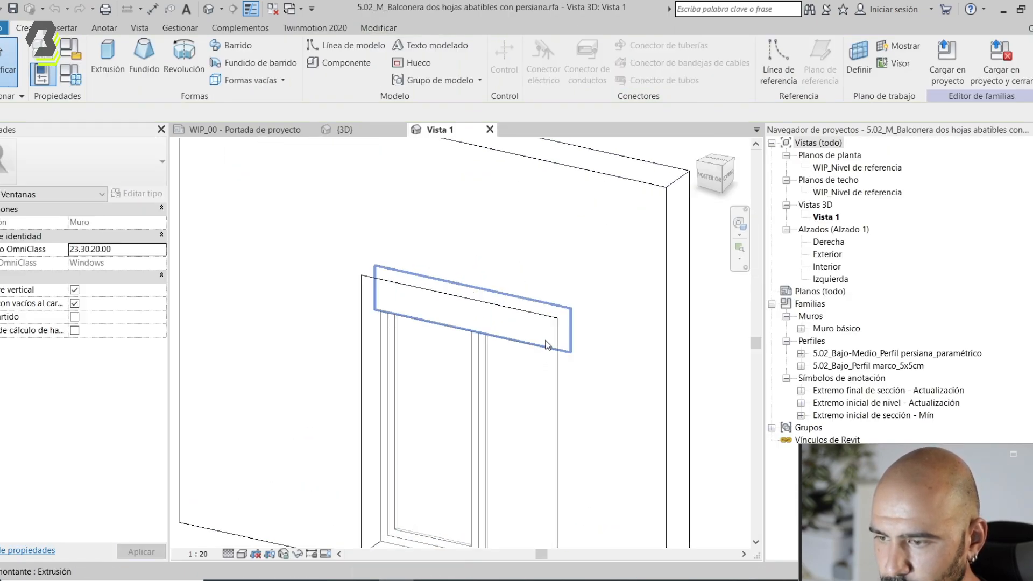
{"action": "middle_click_drag", "start_coordinate": [546, 345], "coordinate": [657, 365], "text": "shift"}
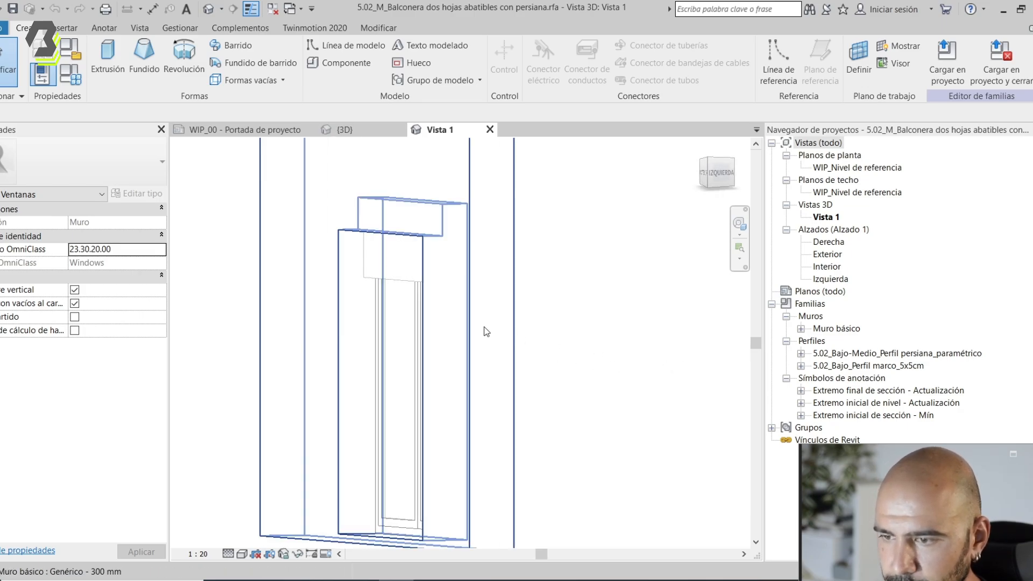
- Inspect the shutter extrusion of the timber balcony window in 3D, and close the family without saving
{"action": "left_click", "coordinate": [401, 277]}
{"action": "mouse_move", "coordinate": [622, 315]}
{"action": "middle_mouse_down", "text": "shift"}
{"action": "mouse_move", "coordinate": [531, 315]}
{"action": "mouse_move", "coordinate": [563, 344]}
{"action": "mouse_move", "coordinate": [612, 313]}
{"action": "middle_mouse_up", "text": "shift"}
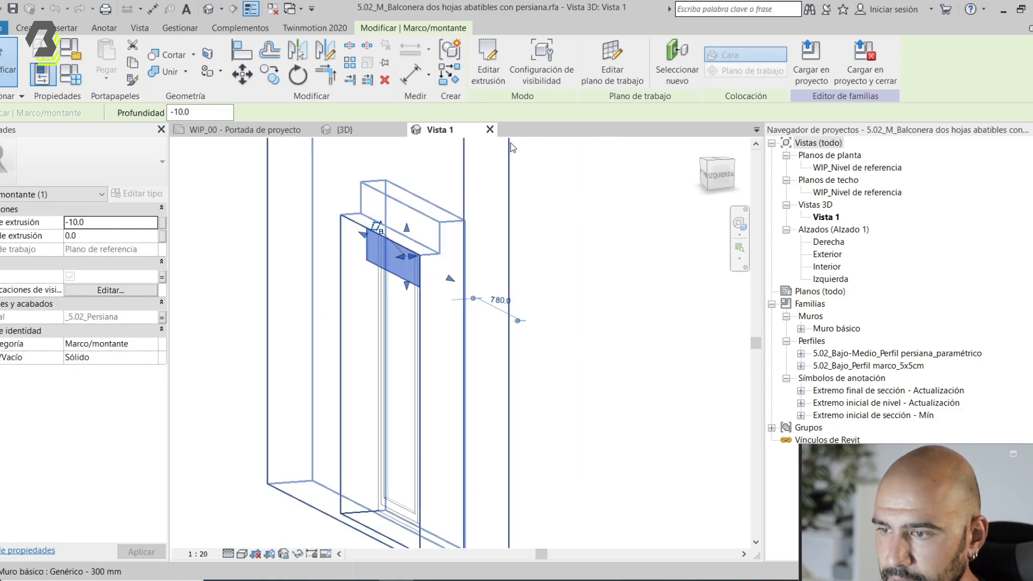
{"action": "left_click", "coordinate": [490, 129]}
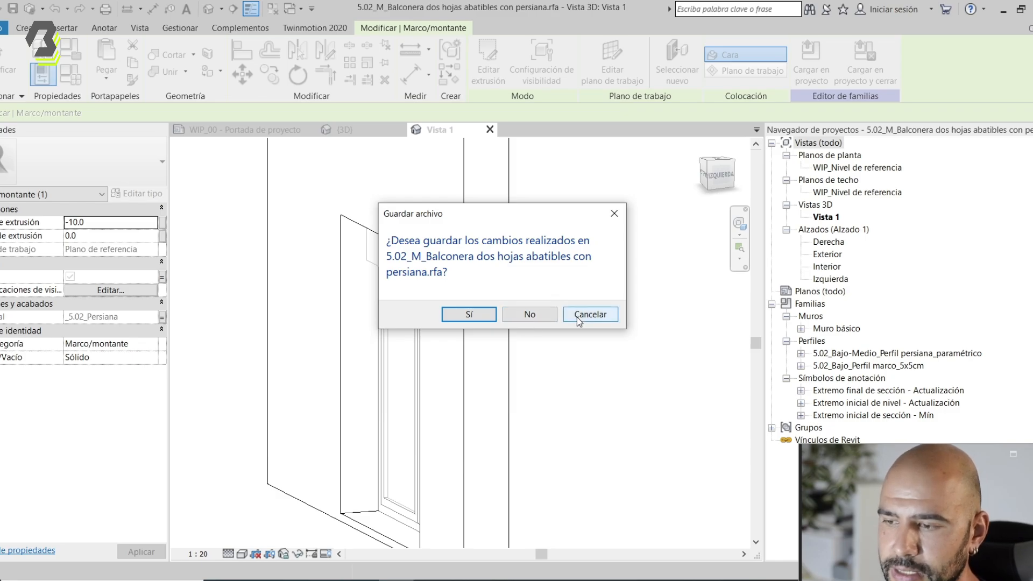
{"action": "left_click", "coordinate": [546, 318]}
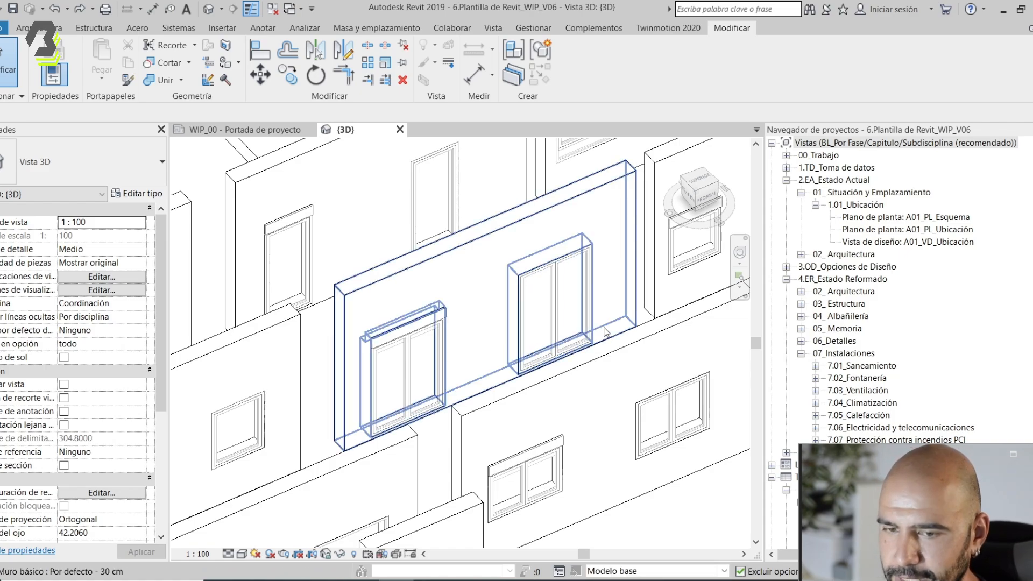
- Look over the neighbouring two-leaf windows with and without shutter in the project's 3D view
{"action": "scroll", "coordinate": [605, 329], "scroll_direction": "down", "scroll_amount": 1}
{"action": "middle_click_drag", "start_coordinate": [600, 332], "coordinate": [529, 336]}
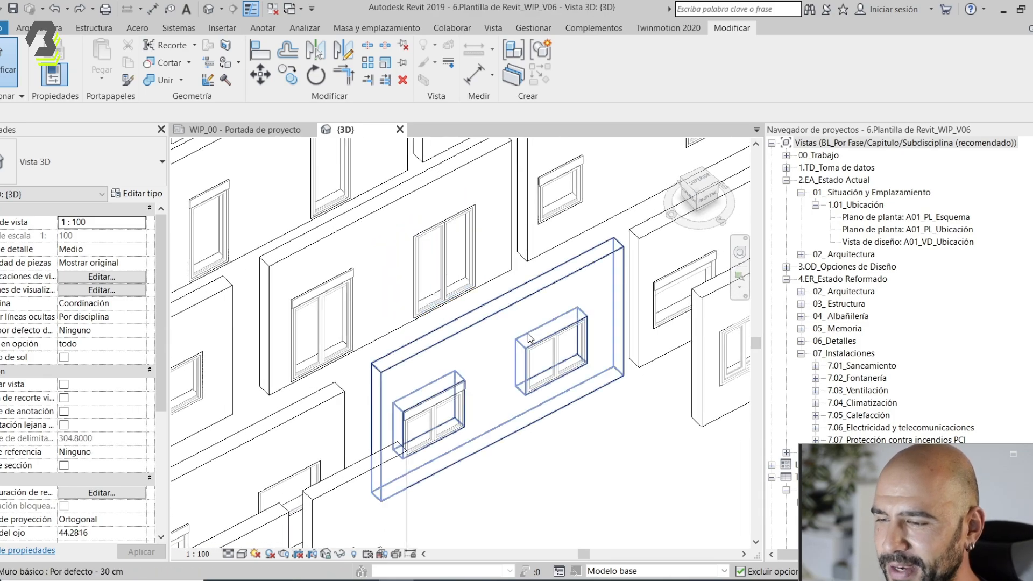
{"action": "middle_click_drag", "start_coordinate": [459, 363], "coordinate": [600, 258]}
- Return to the WIP_00 project cover sheet and examine the plan symbols of the aluminium two-leaf balcony and tilt-and-turn windows
{"action": "left_click", "coordinate": [269, 129]}
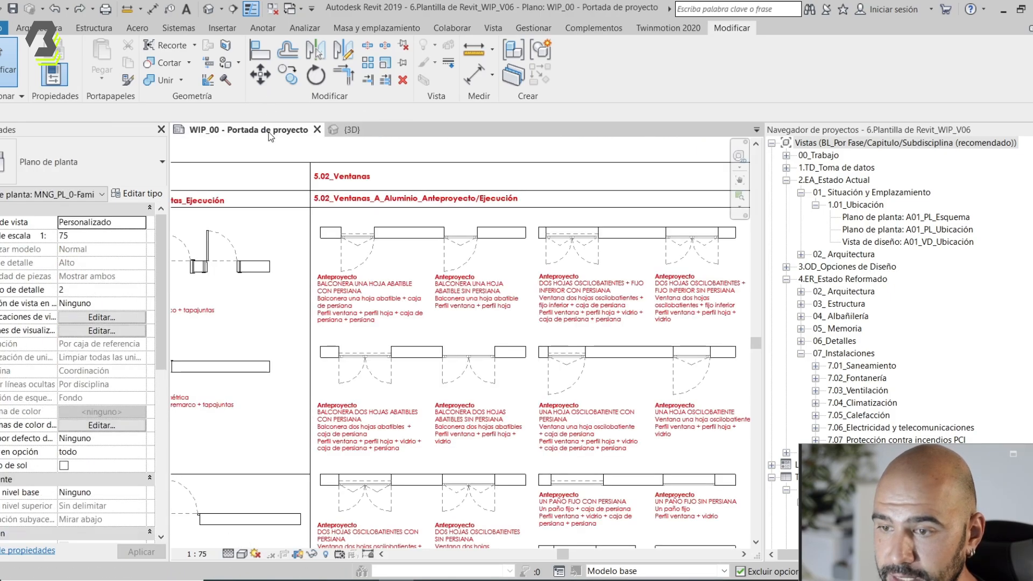
{"action": "scroll", "coordinate": [416, 328], "scroll_direction": "up", "scroll_amount": 2}
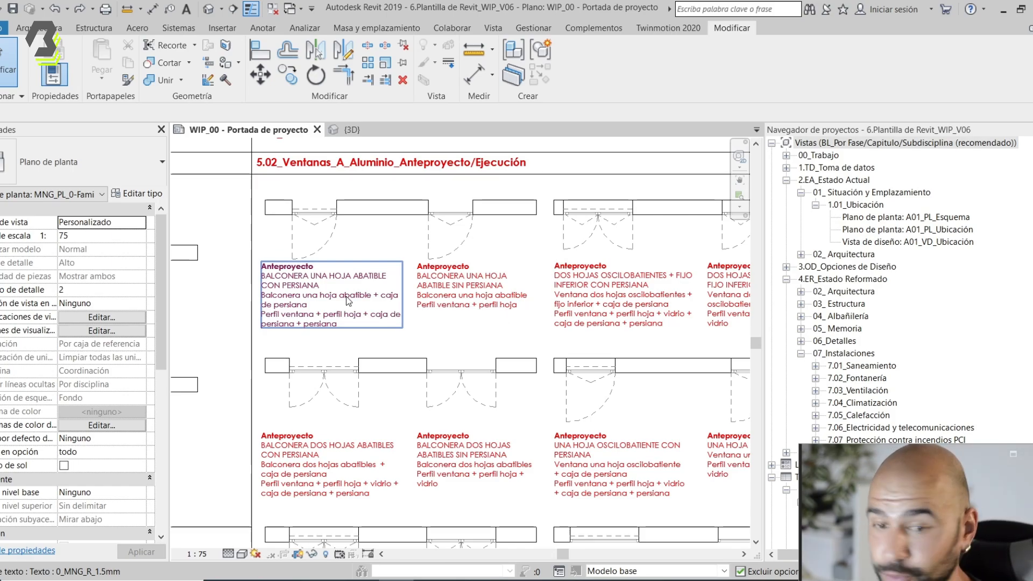
{"action": "scroll", "coordinate": [454, 361], "scroll_direction": "down", "scroll_amount": 1}
{"action": "middle_click_drag", "start_coordinate": [469, 411], "coordinate": [486, 315]}
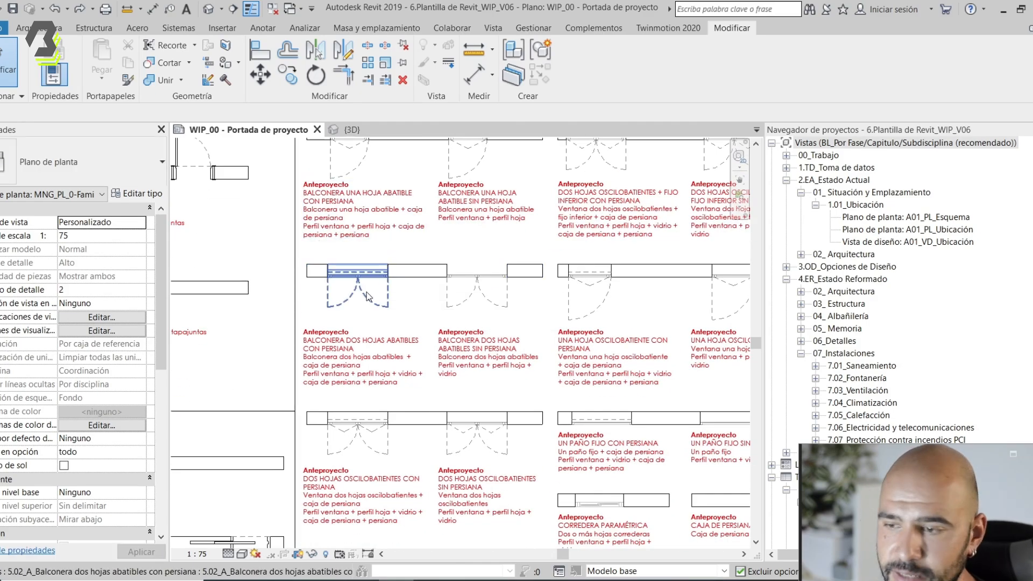
{"action": "scroll", "coordinate": [367, 292], "scroll_direction": "up", "scroll_amount": 4}
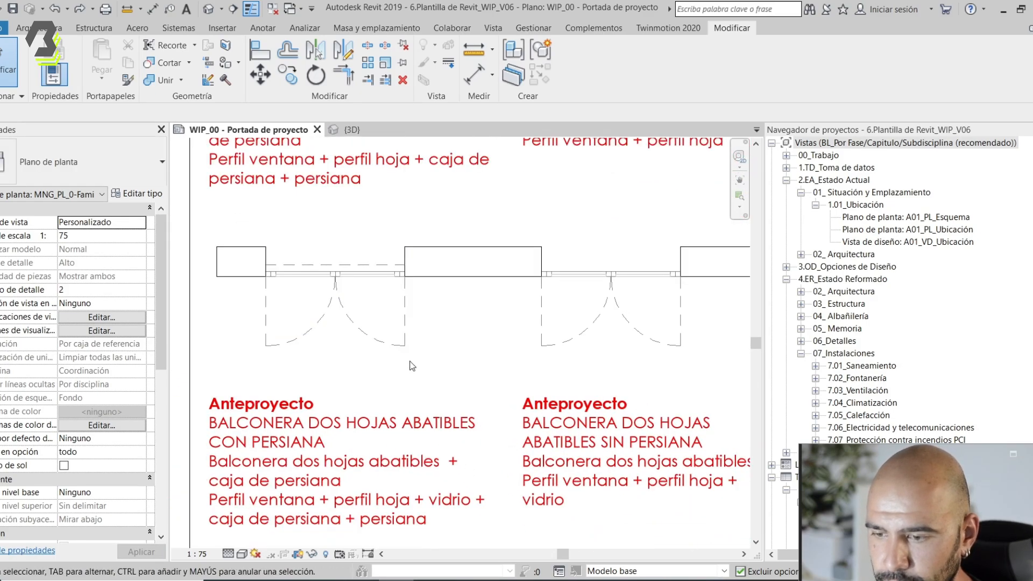
{"action": "scroll", "coordinate": [411, 366], "scroll_direction": "down", "scroll_amount": 3}
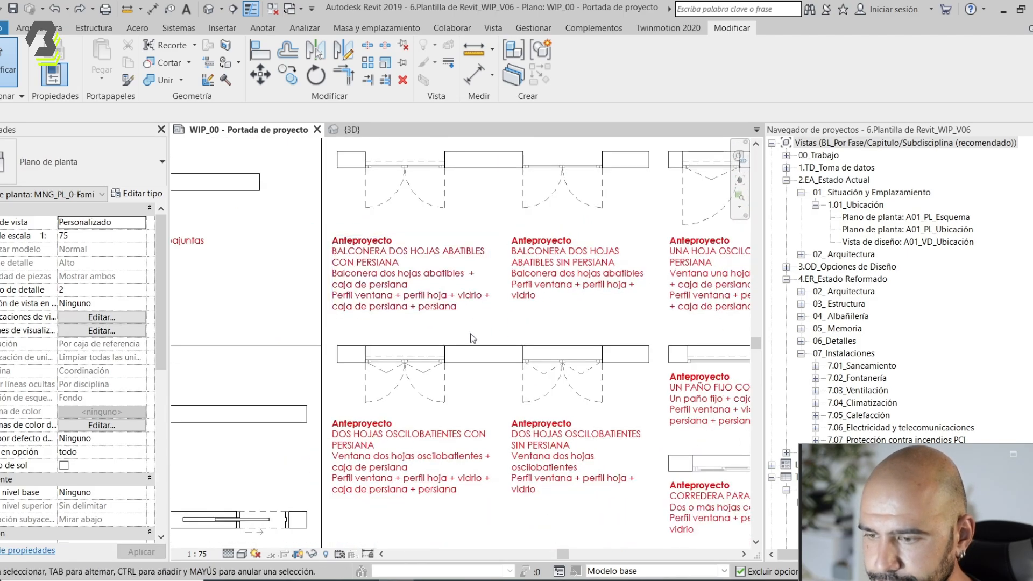
{"action": "scroll", "coordinate": [415, 385], "scroll_direction": "up", "scroll_amount": 2}
{"action": "scroll", "coordinate": [407, 375], "scroll_direction": "down", "scroll_amount": 2}
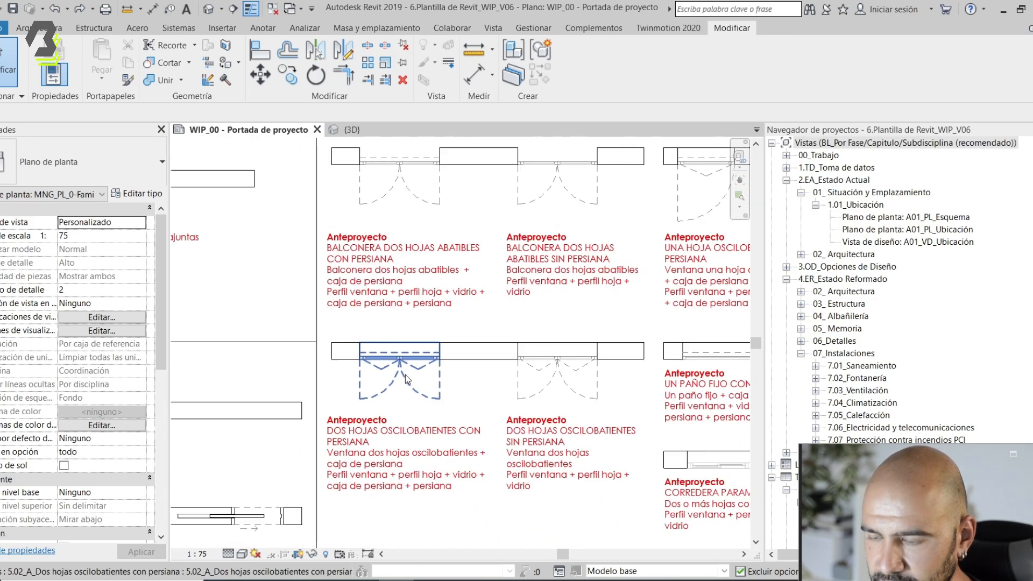
{"action": "middle_click_drag", "start_coordinate": [504, 262], "coordinate": [508, 336]}
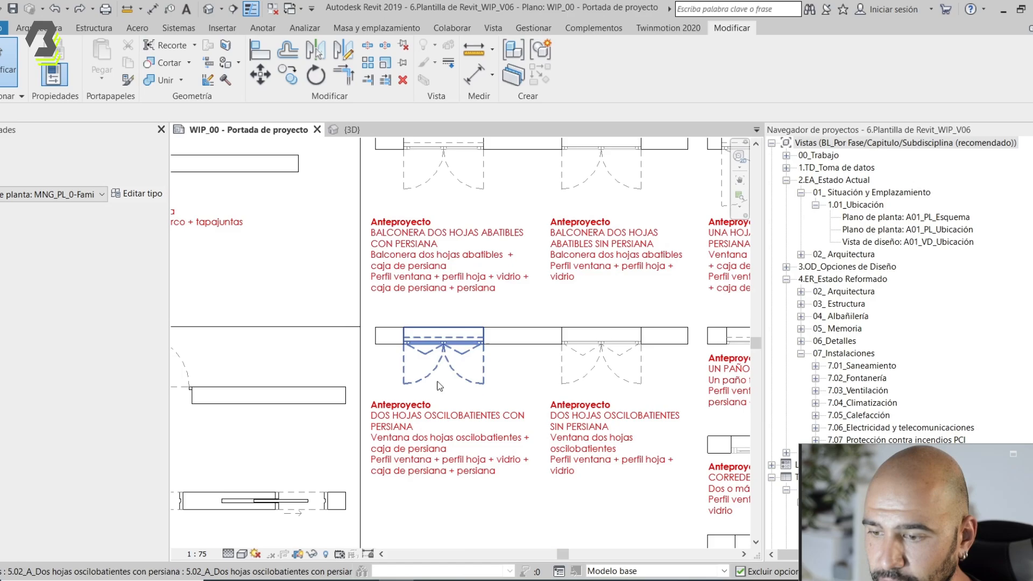
- Open the type properties of the aluminium two-leaf tilt-and-turn window with shutter and review its materials, dimensions and visibility parameters
{"action": "scroll", "coordinate": [466, 377], "scroll_direction": "up", "scroll_amount": 2}
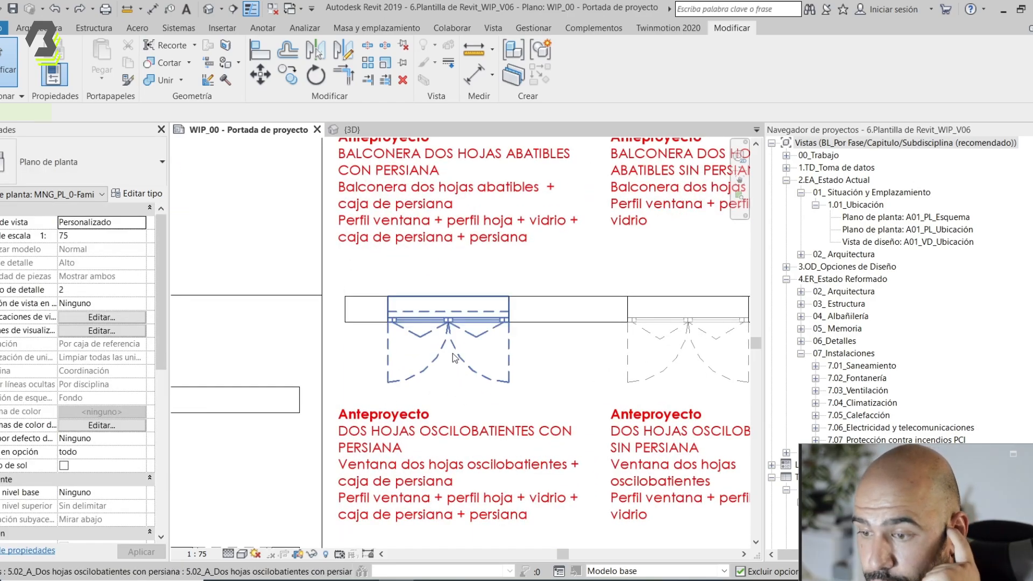
{"action": "left_click", "coordinate": [455, 358]}
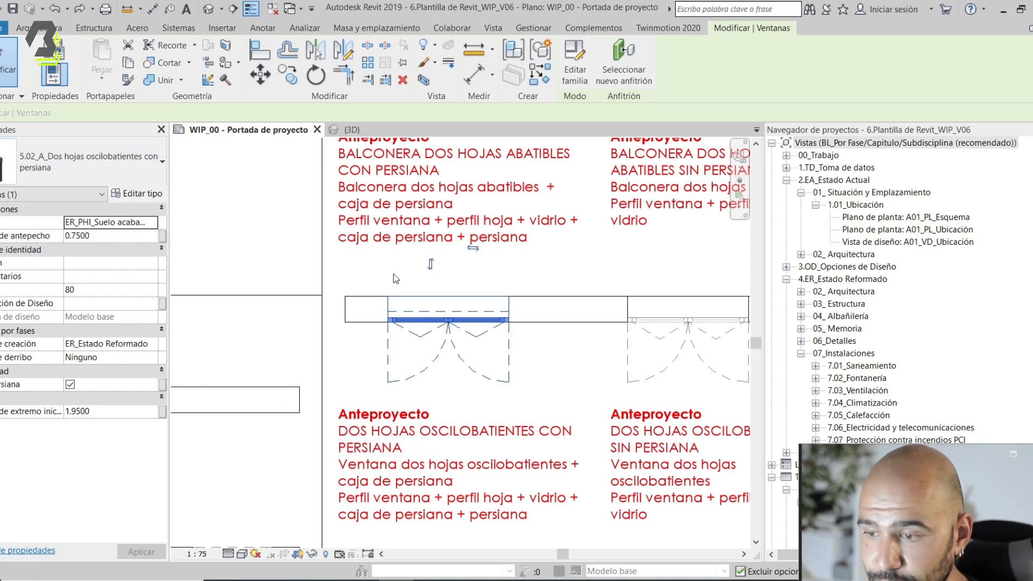
{"action": "left_click", "coordinate": [138, 193]}
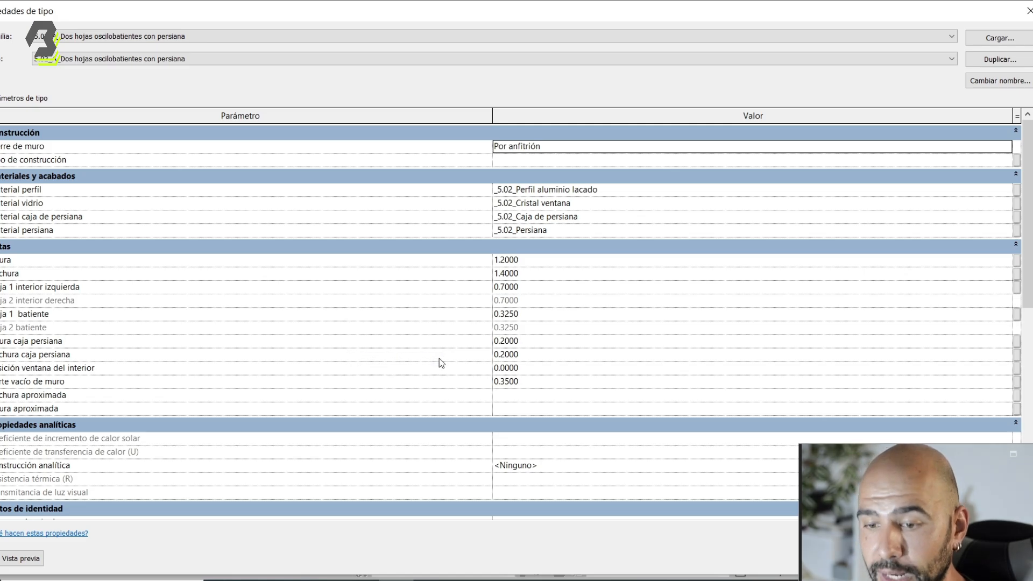
{"action": "scroll", "coordinate": [439, 358], "scroll_direction": "down", "scroll_amount": 2}
{"action": "scroll", "coordinate": [439, 360], "scroll_direction": "down", "scroll_amount": 3}
{"action": "scroll", "coordinate": [440, 361], "scroll_direction": "up", "scroll_amount": 4}
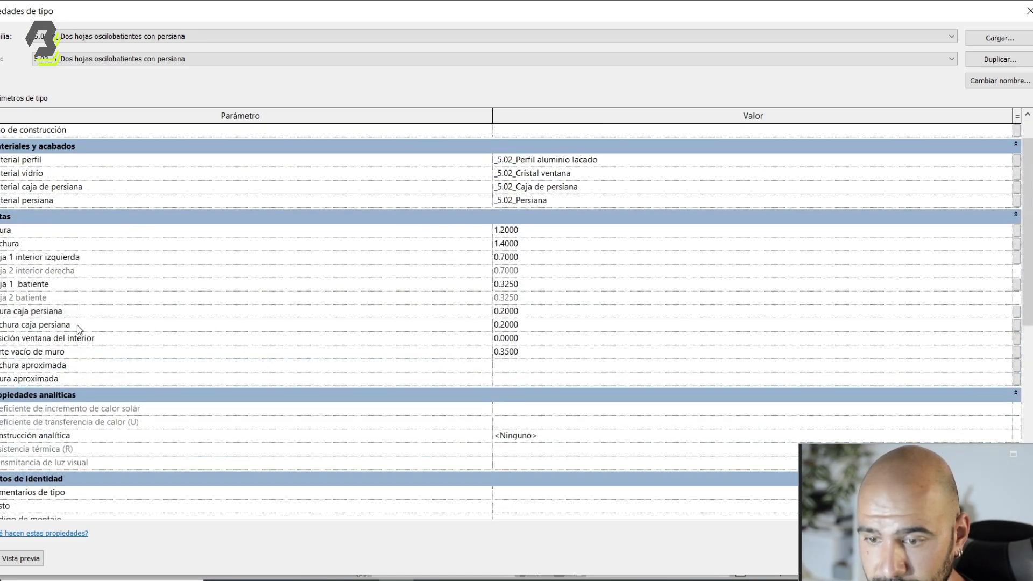
{"action": "scroll", "coordinate": [371, 331], "scroll_direction": "up", "scroll_amount": 1}
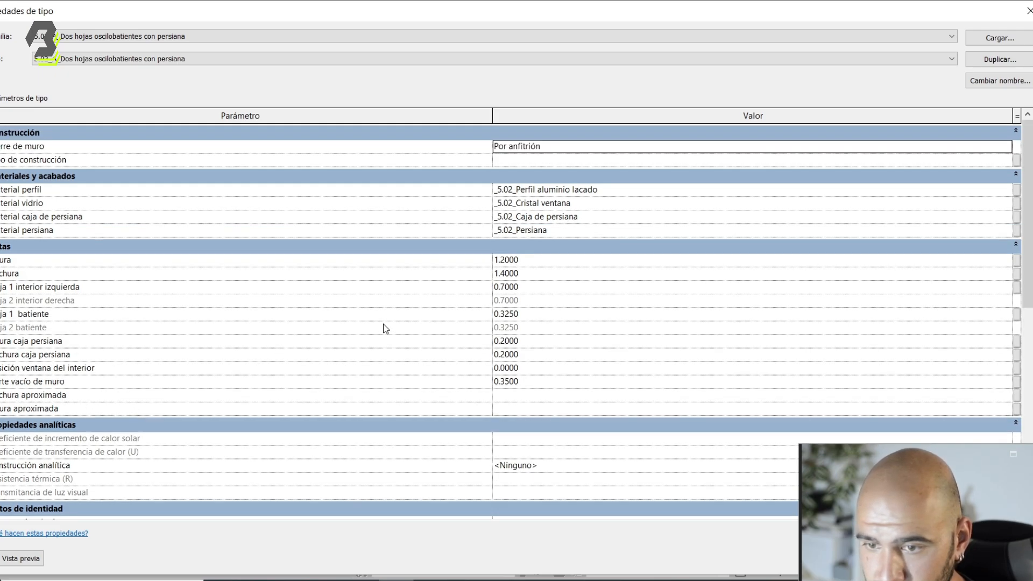
{"action": "scroll", "coordinate": [385, 329], "scroll_direction": "down", "scroll_amount": 13}
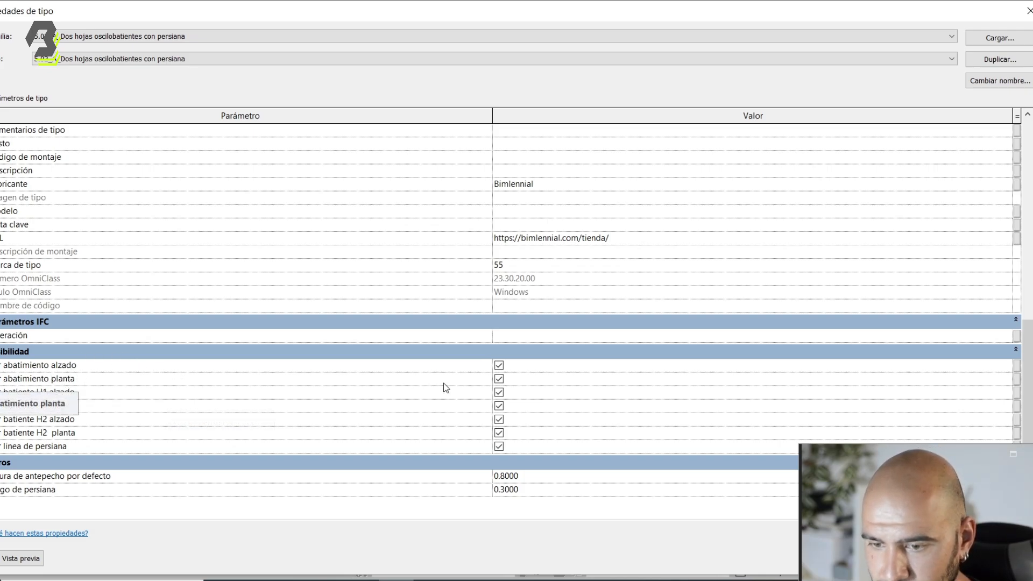
- Turn off the plan swing visibility (abatimiento planta) for this window type, apply the change and clear the selection
{"action": "left_click", "coordinate": [499, 379]}
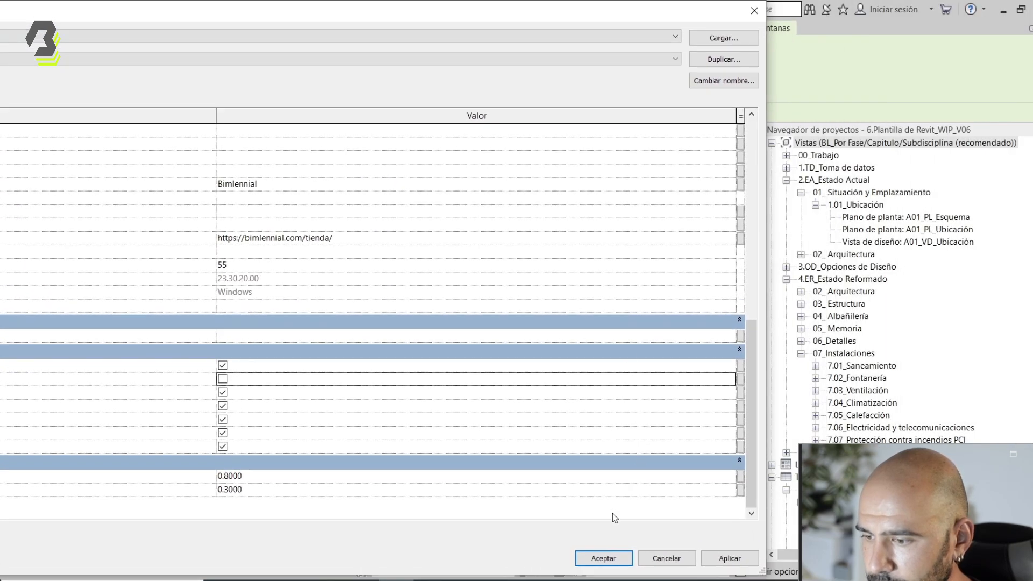
{"action": "left_click", "coordinate": [604, 558]}
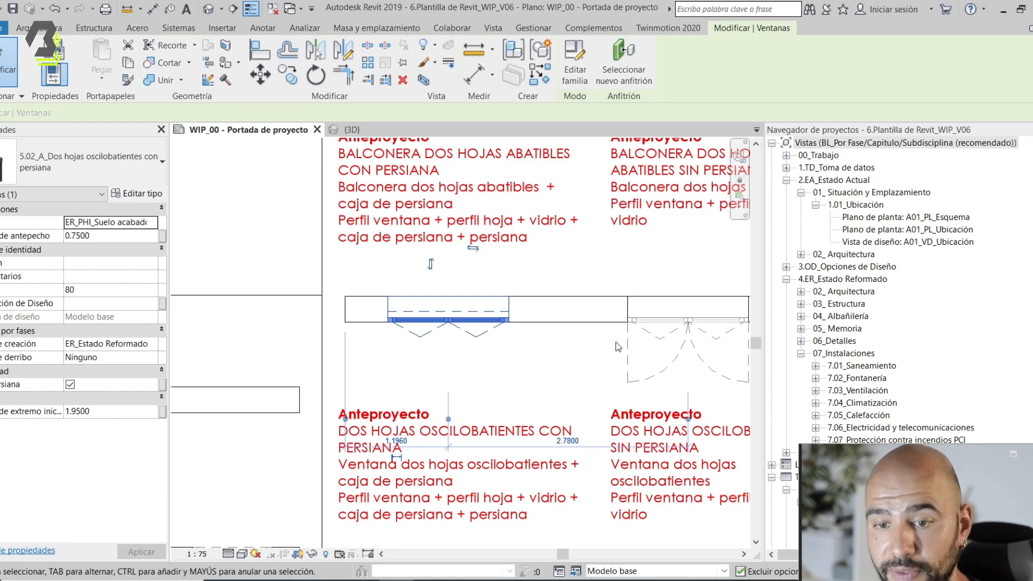
{"action": "scroll", "coordinate": [618, 347], "scroll_direction": "down", "scroll_amount": 3}
{"action": "left_click", "coordinate": [500, 337]}
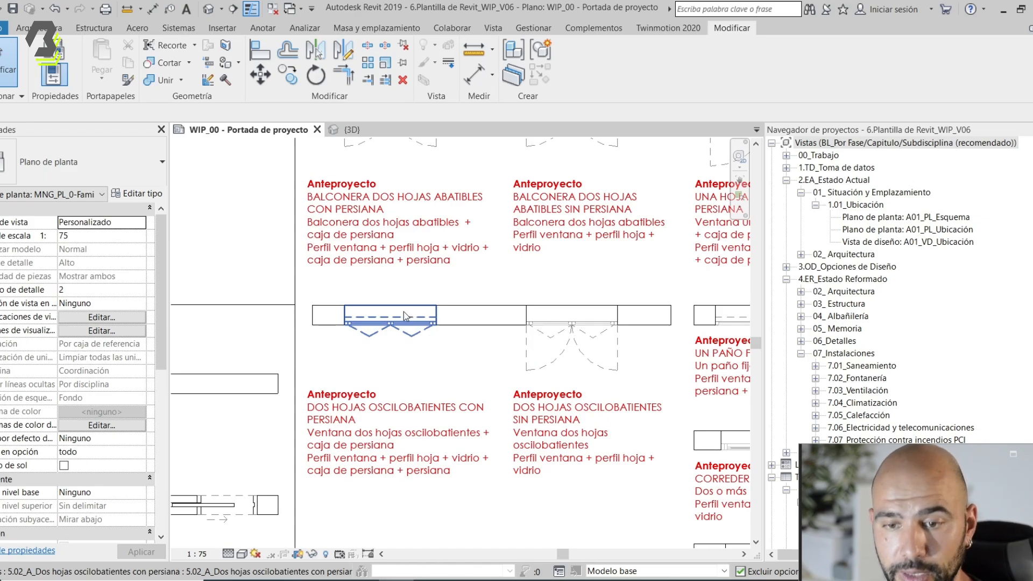
- Inspect the plan symbol of the aluminium parametric sliding window (Corredera paramétrica) at close range
{"action": "scroll", "coordinate": [403, 311], "scroll_direction": "down", "scroll_amount": 1}
{"action": "middle_click_drag", "start_coordinate": [515, 316], "coordinate": [317, 330]}
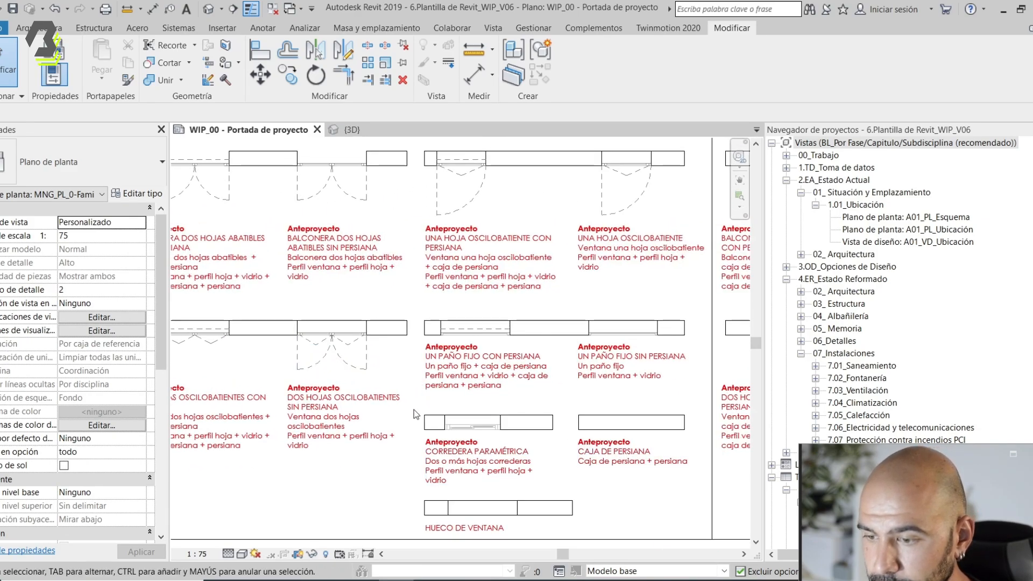
{"action": "middle_click_drag", "start_coordinate": [409, 401], "coordinate": [438, 453]}
{"action": "scroll", "coordinate": [548, 493], "scroll_direction": "up", "scroll_amount": 8}
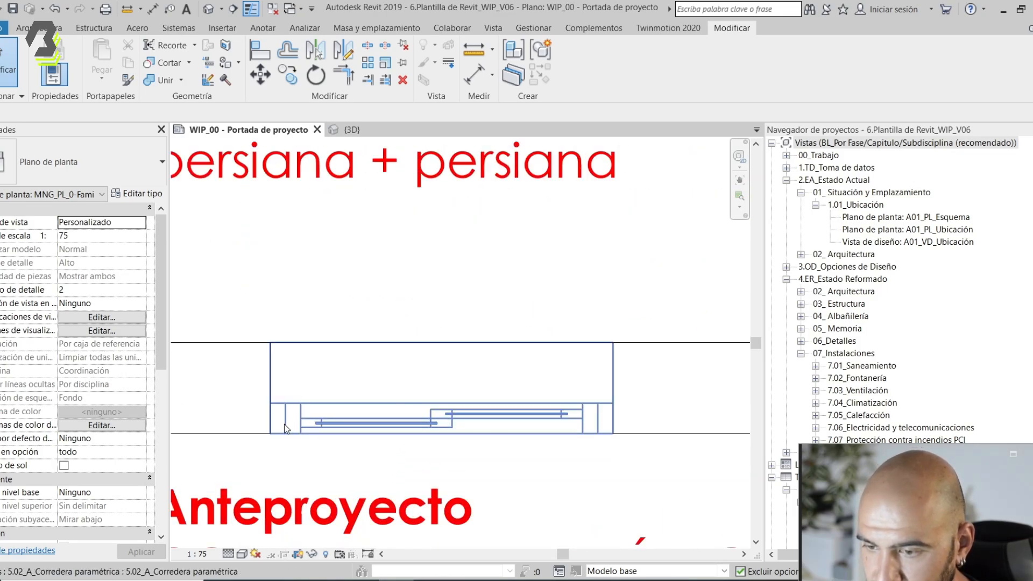
{"action": "scroll", "coordinate": [293, 414], "scroll_direction": "down", "scroll_amount": 8}
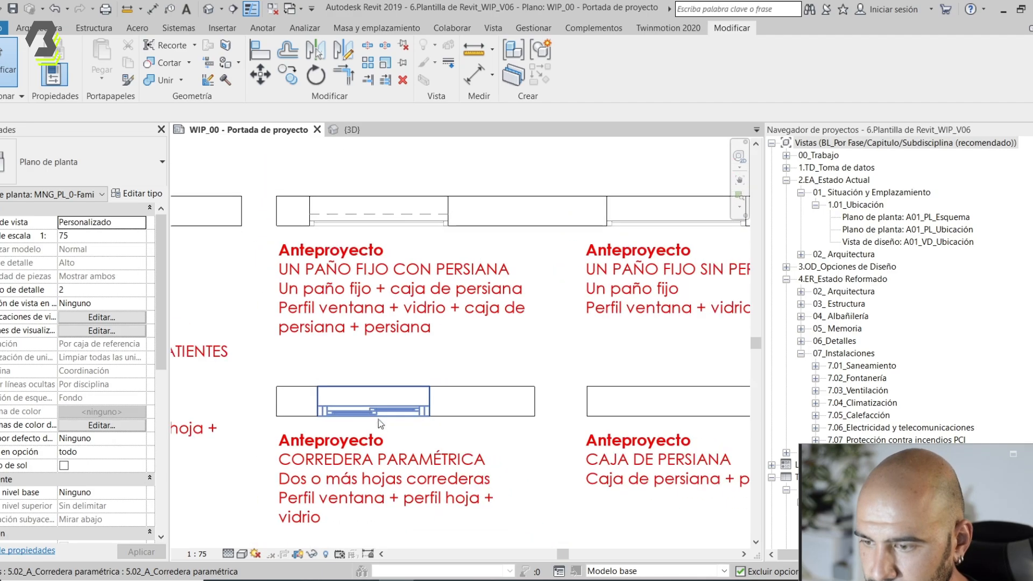
- Compare the aluminium and timber window sections of the cover sheet side by side
{"action": "scroll", "coordinate": [417, 423], "scroll_direction": "down", "scroll_amount": 5}
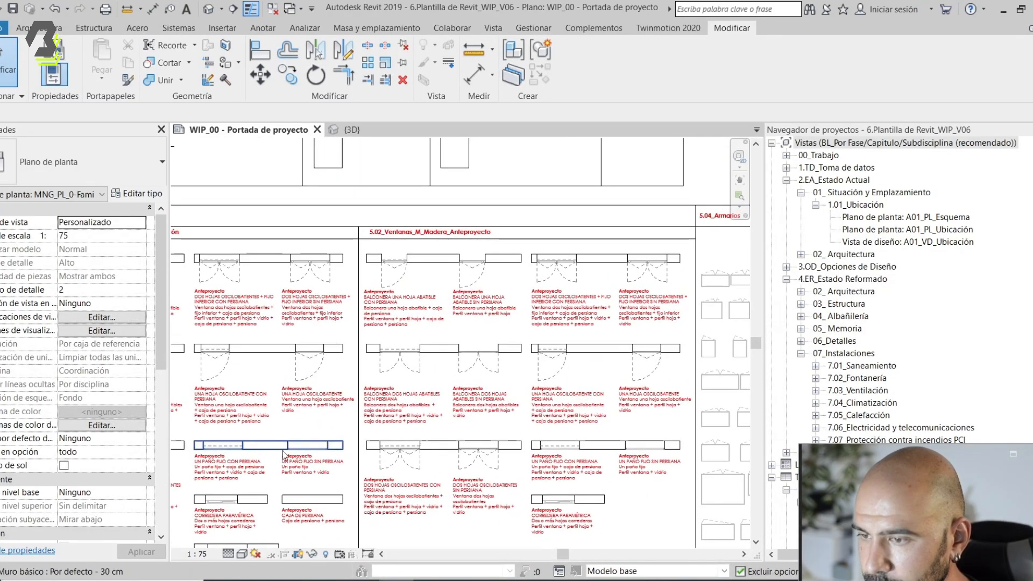
{"action": "middle_click_drag", "start_coordinate": [568, 443], "coordinate": [553, 385]}
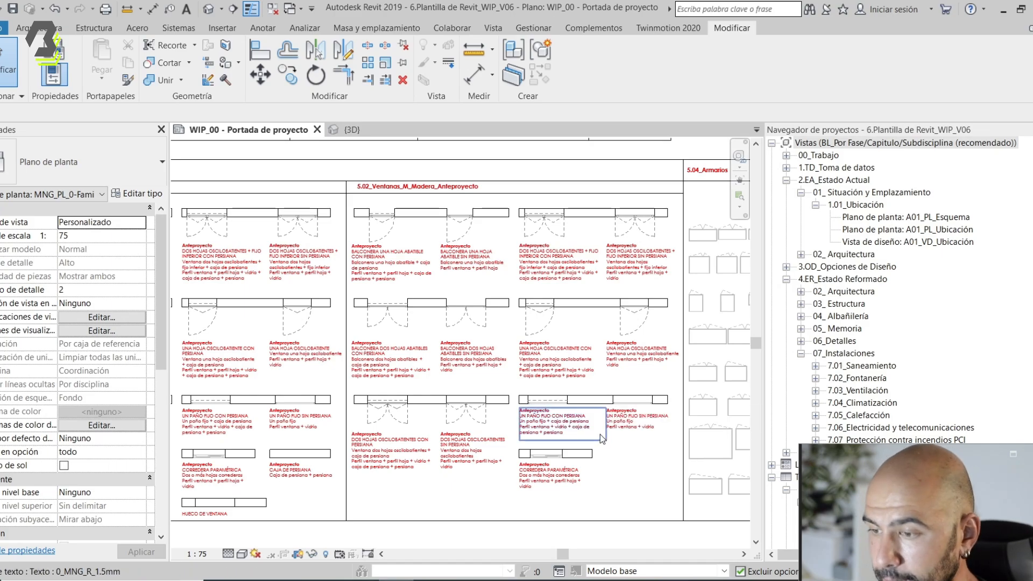
{"action": "middle_click_drag", "start_coordinate": [570, 418], "coordinate": [570, 418]}
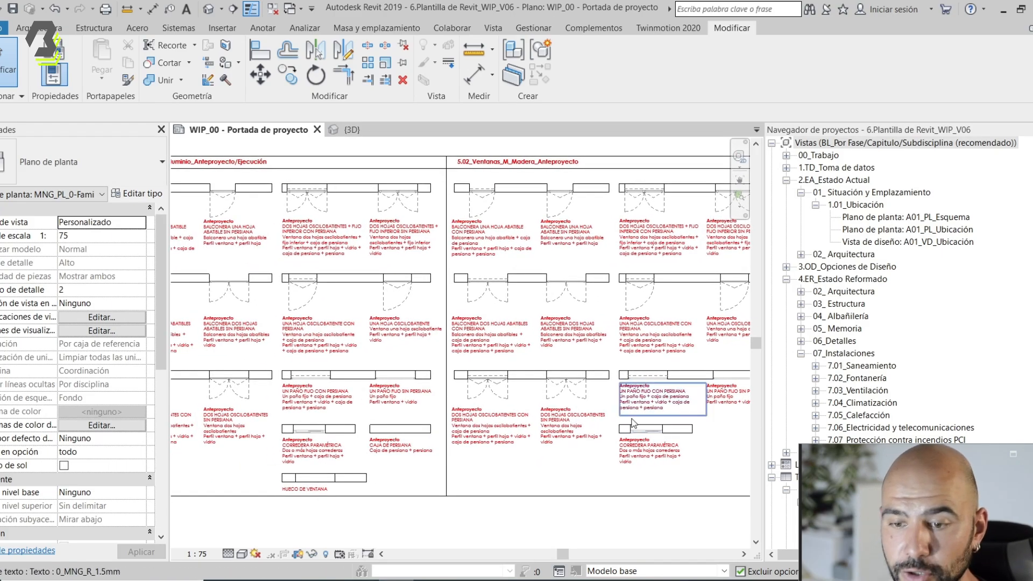